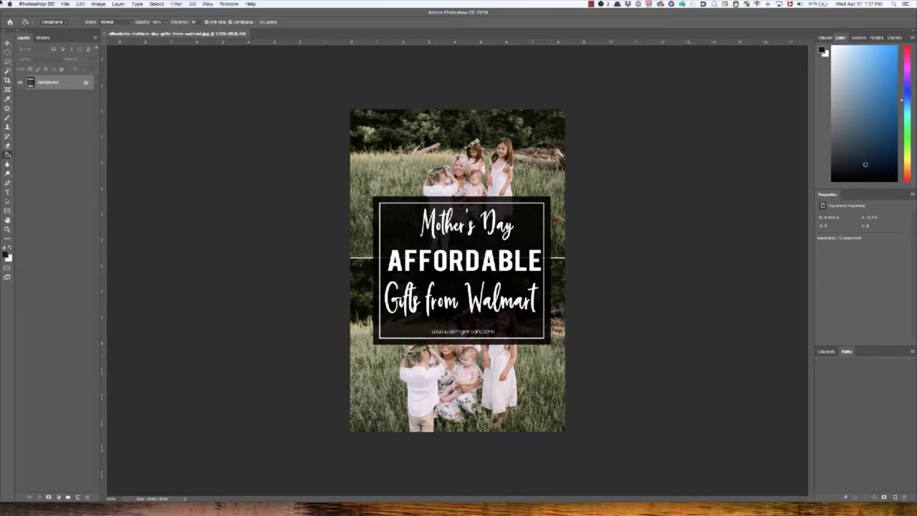
Start a new portrait document measuring 600 by 900 pixels
{"action": "left_click", "coordinate": [69, 5]}
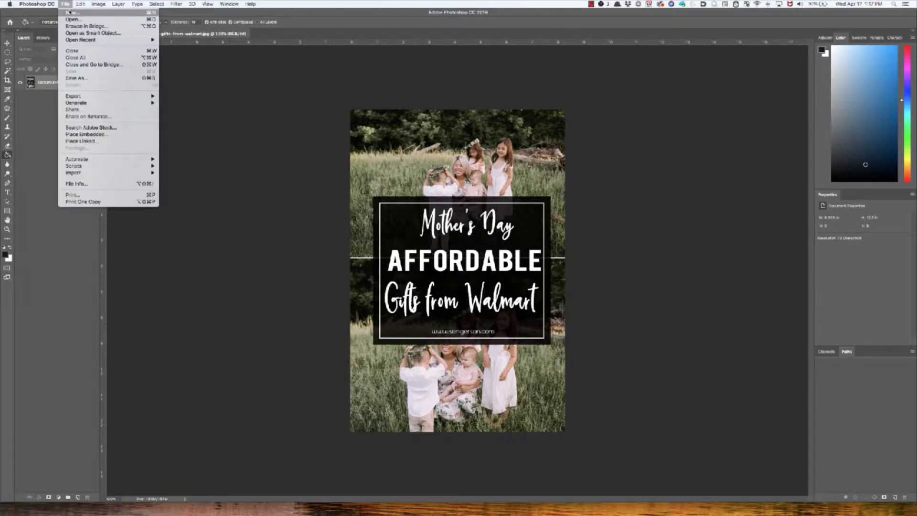
{"action": "left_click", "coordinate": [70, 12]}
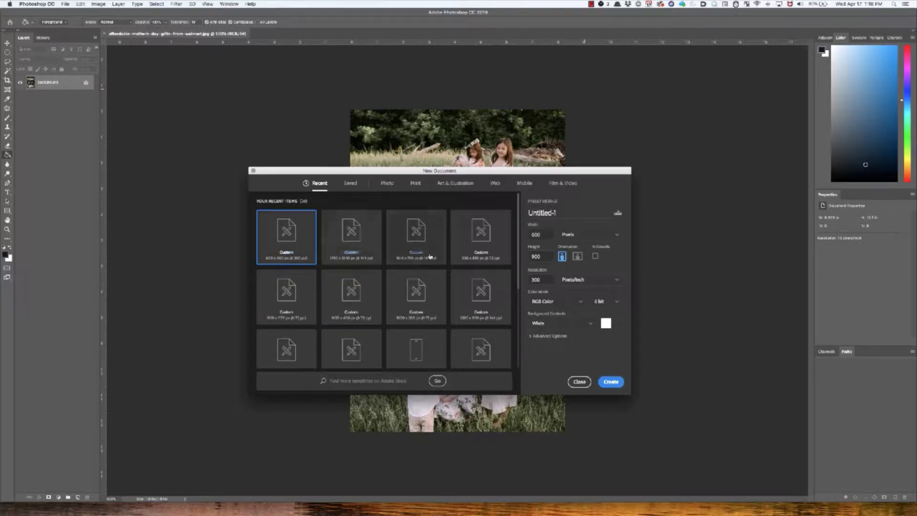
{"action": "scroll", "coordinate": [454, 265], "scroll_direction": "down", "scroll_amount": 2}
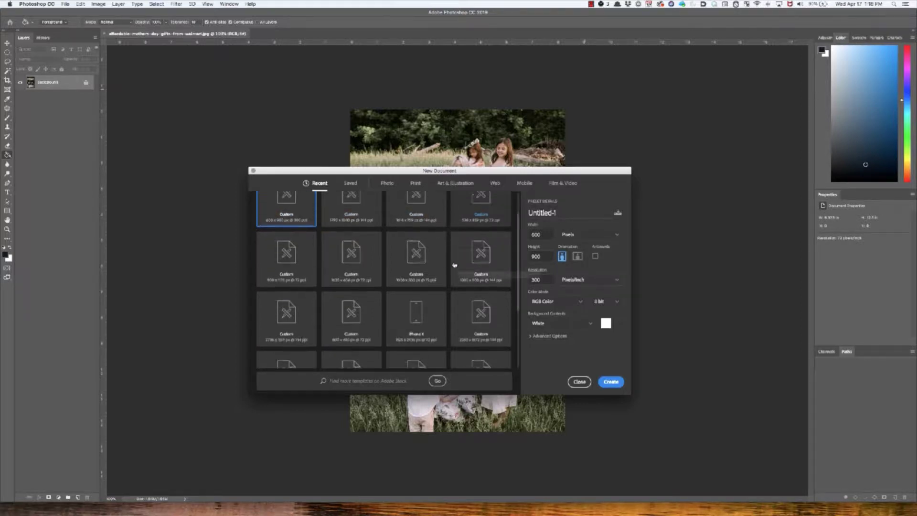
{"action": "scroll", "coordinate": [454, 265], "scroll_direction": "up", "scroll_amount": 2}
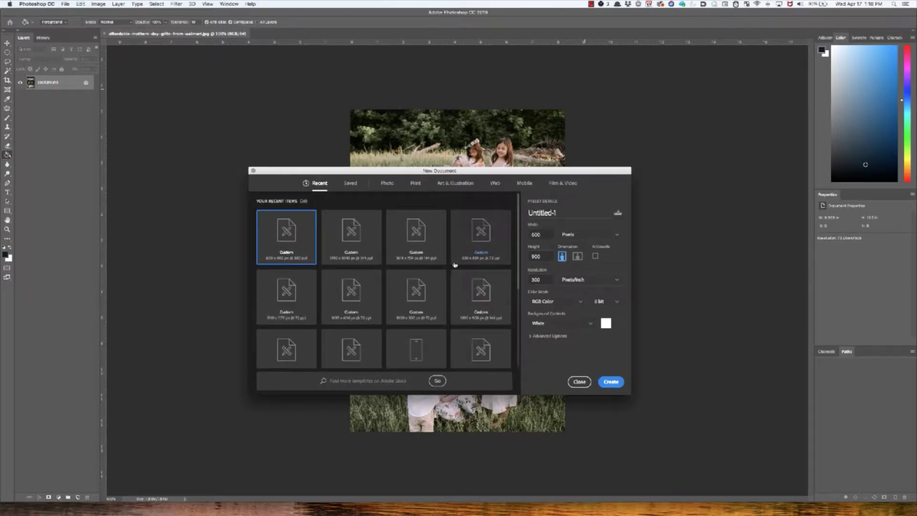
{"action": "double_click", "coordinate": [535, 235]}
{"action": "key", "text": "Tab"}
{"action": "left_click", "coordinate": [576, 235]}
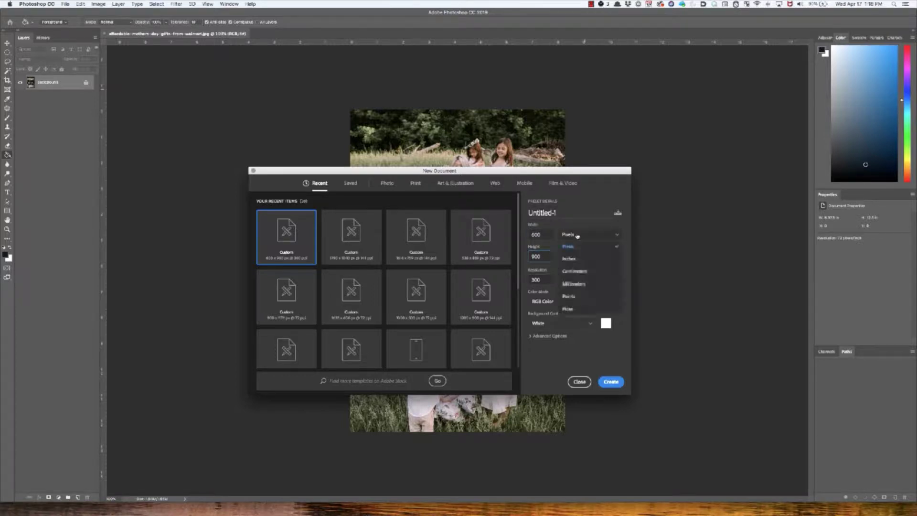
{"action": "left_click", "coordinate": [583, 226]}
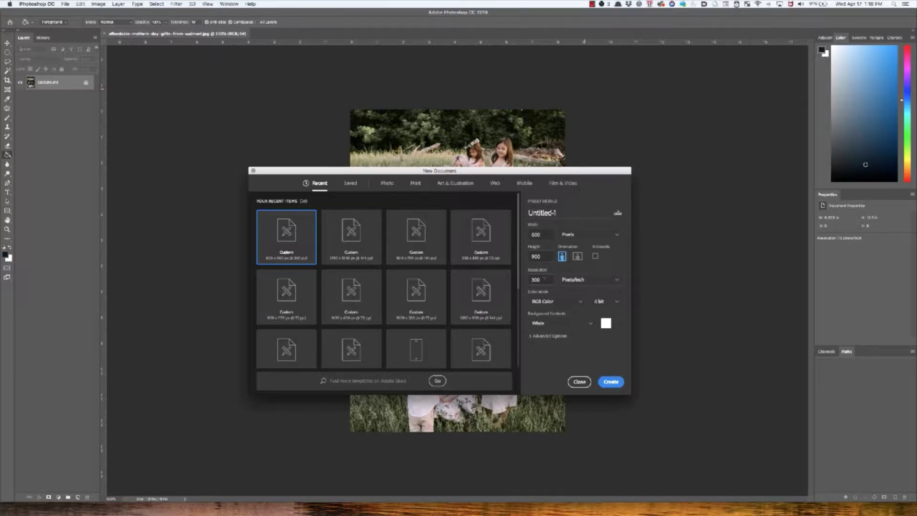
Set the new document's resolution to 240 pixels/inch and create it with a white background
{"action": "key", "text": "Tab"}
{"action": "type", "text": "240"}
{"action": "left_click_drag", "start_coordinate": [558, 213], "coordinate": [527, 213]}
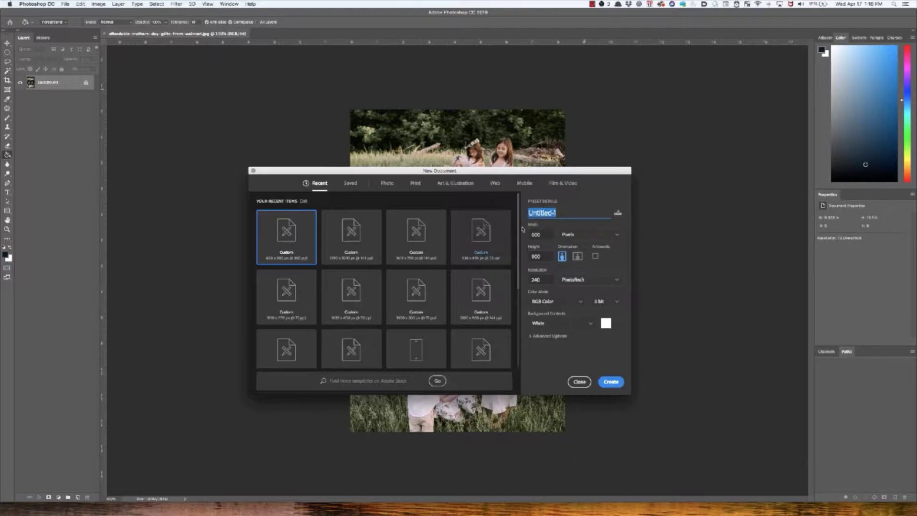
{"action": "left_click", "coordinate": [545, 234]}
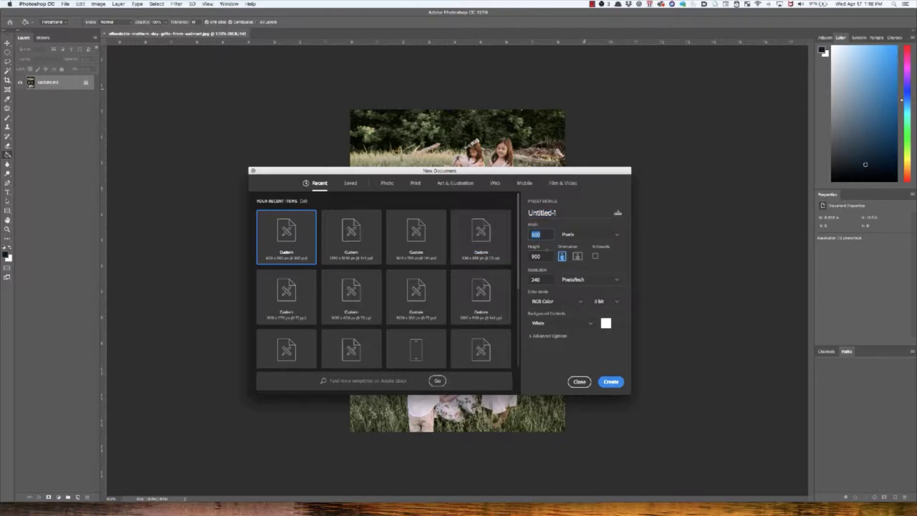
{"action": "left_click", "coordinate": [548, 279]}
{"action": "double_click", "coordinate": [547, 279]}
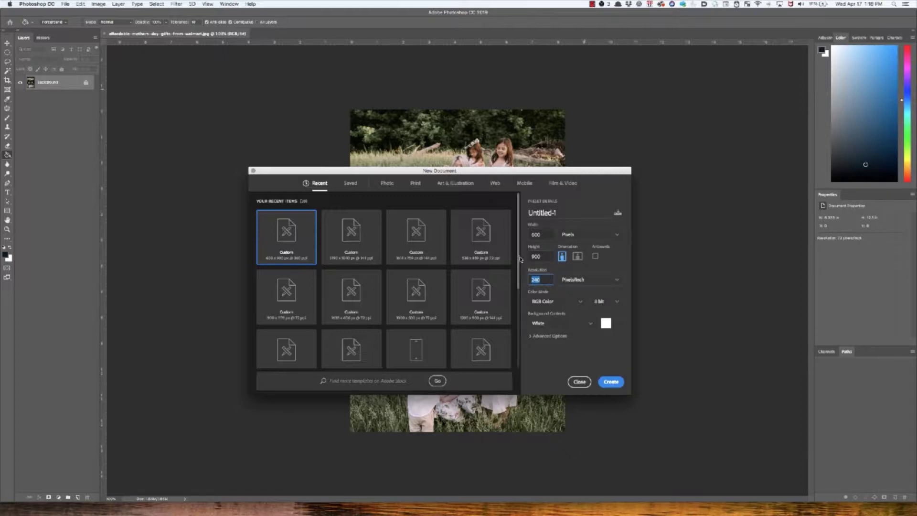
{"action": "left_click", "coordinate": [612, 382]}
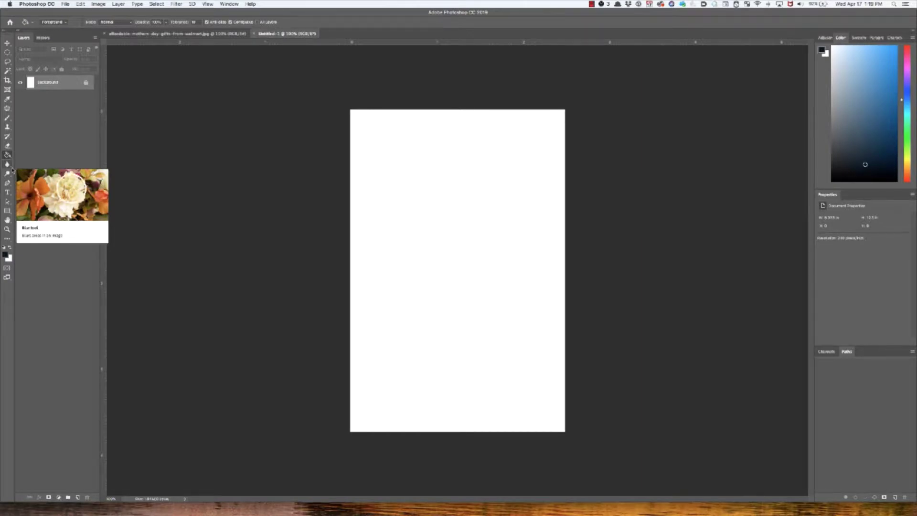
{"action": "left_click", "coordinate": [11, 169]}
{"action": "left_click", "coordinate": [12, 169]}
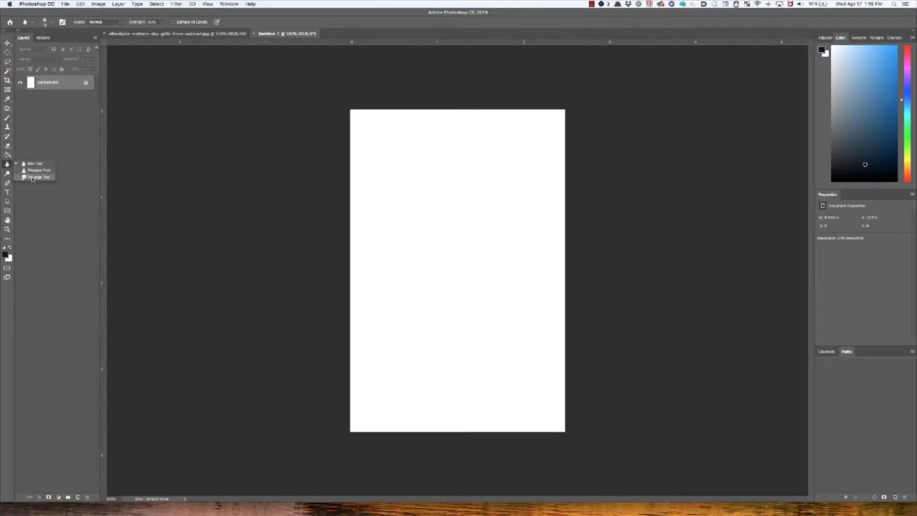
{"action": "left_click", "coordinate": [11, 158]}
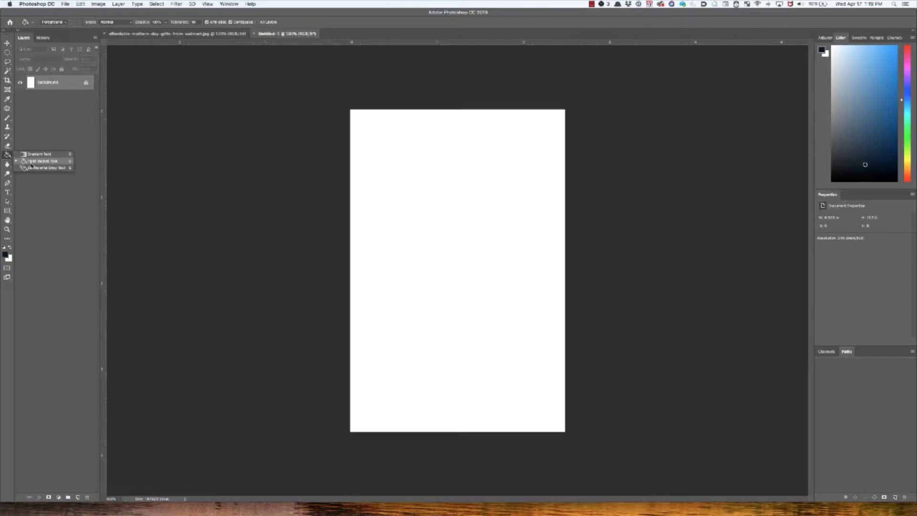
{"action": "left_click", "coordinate": [31, 205]}
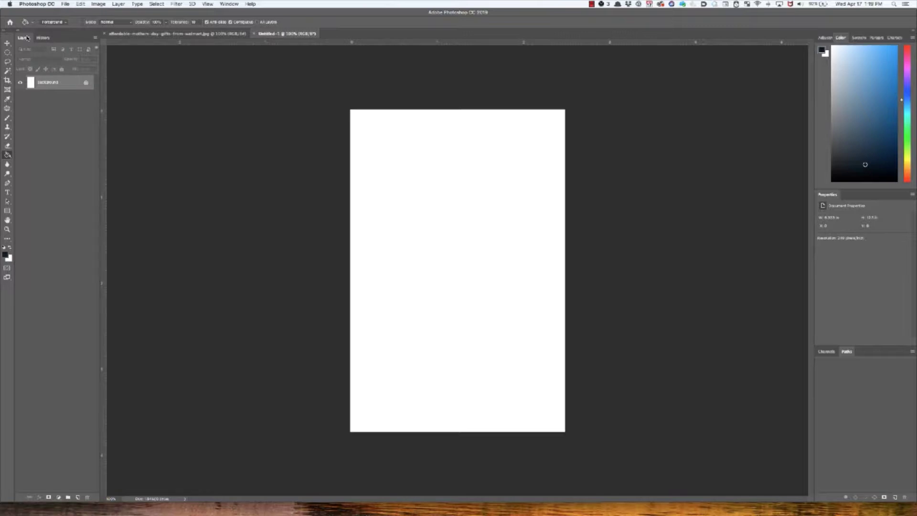
Show the Histogram panel and collapse it to icons beside the right-hand panels
{"action": "mouse_move", "coordinate": [7, 36]}
{"action": "left_mouse_down"}
{"action": "mouse_move", "coordinate": [117, 48]}
{"action": "mouse_move", "coordinate": [1, 47]}
{"action": "left_mouse_up"}
{"action": "left_click", "coordinate": [229, 4]}
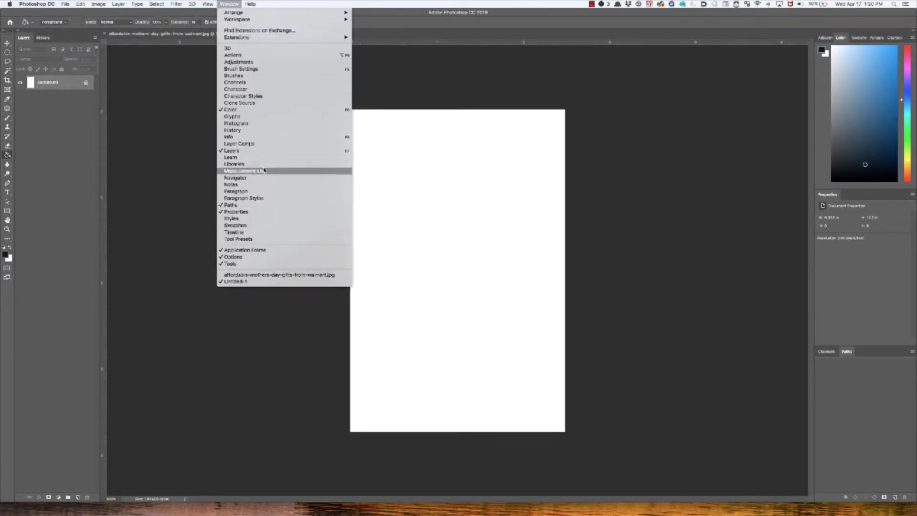
{"action": "left_click", "coordinate": [257, 127]}
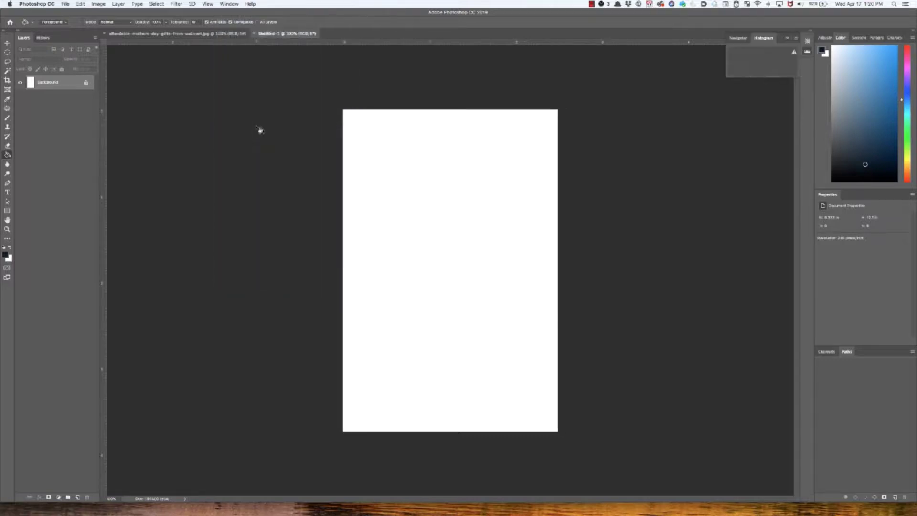
{"action": "left_click", "coordinate": [787, 38]}
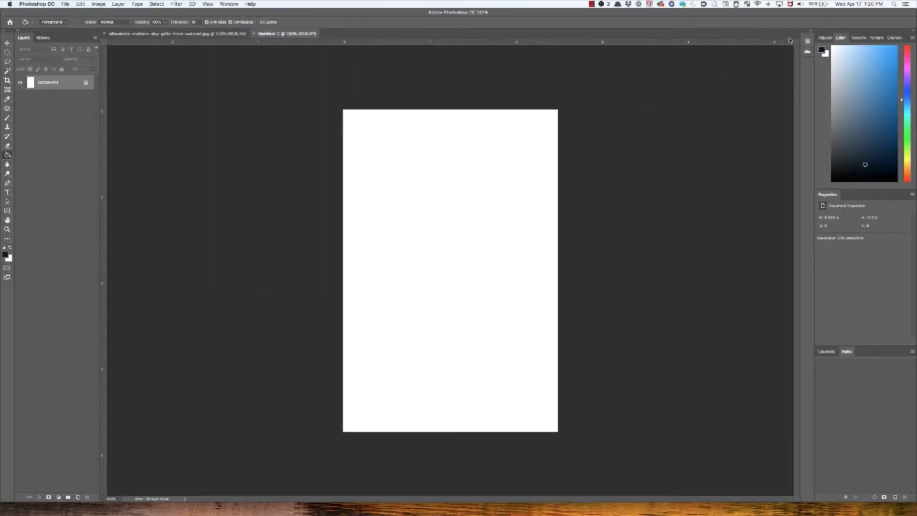
{"action": "left_click", "coordinate": [229, 4]}
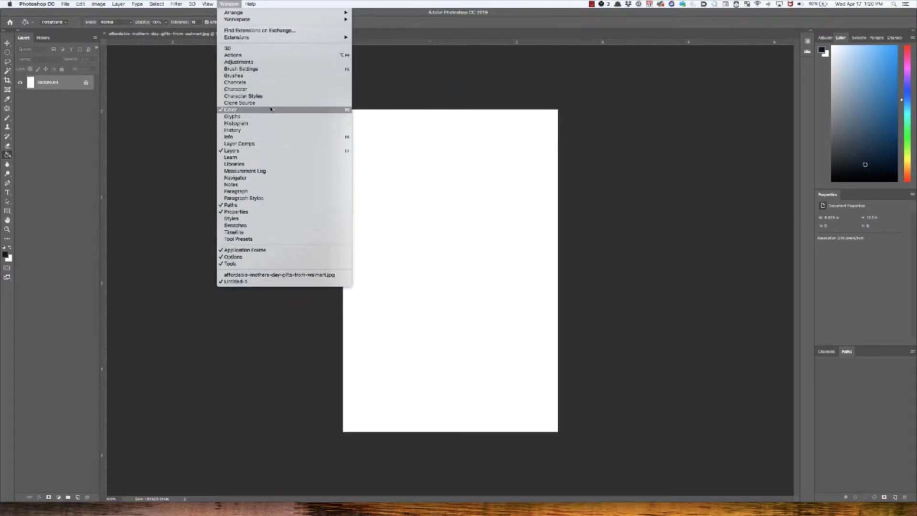
{"action": "left_click", "coordinate": [146, 106]}
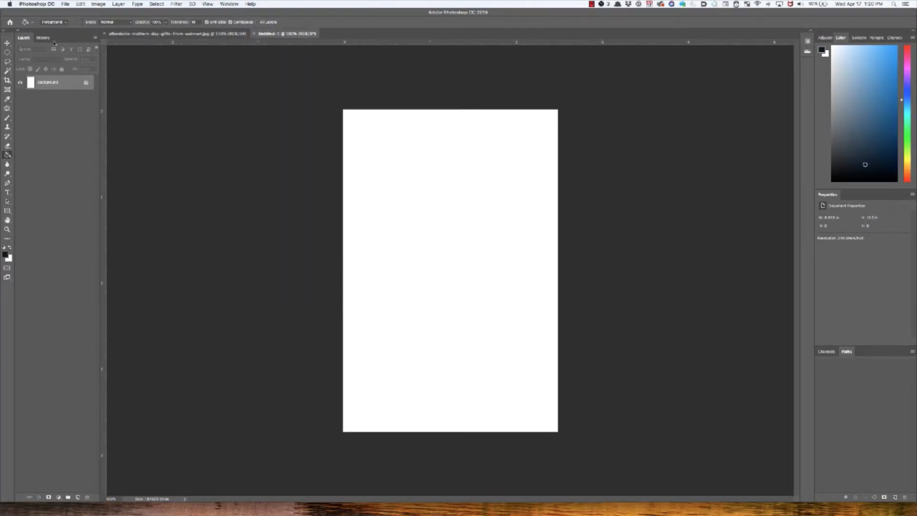
Detach the History panel from the Layers group, dock it beneath Layers, and enlarge it to about half the column
{"action": "left_click_drag", "start_coordinate": [43, 38], "coordinate": [313, 89]}
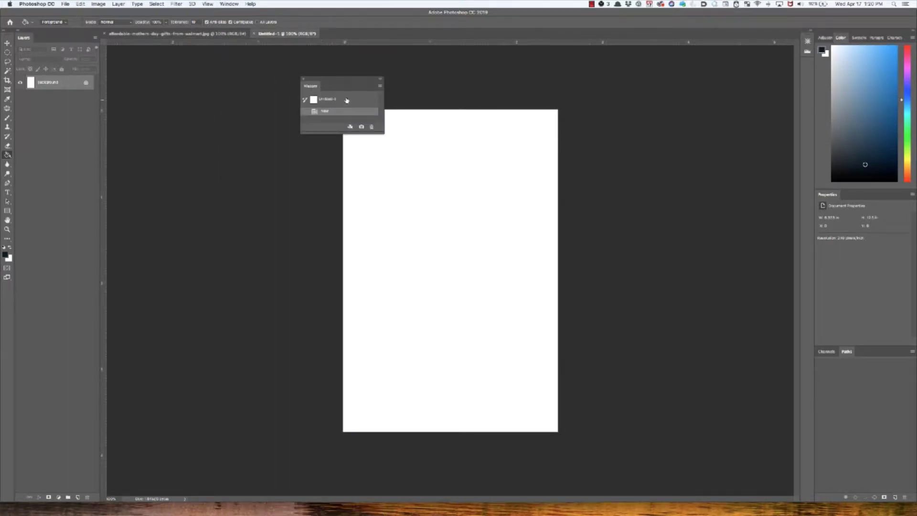
{"action": "left_click_drag", "start_coordinate": [317, 87], "coordinate": [26, 505]}
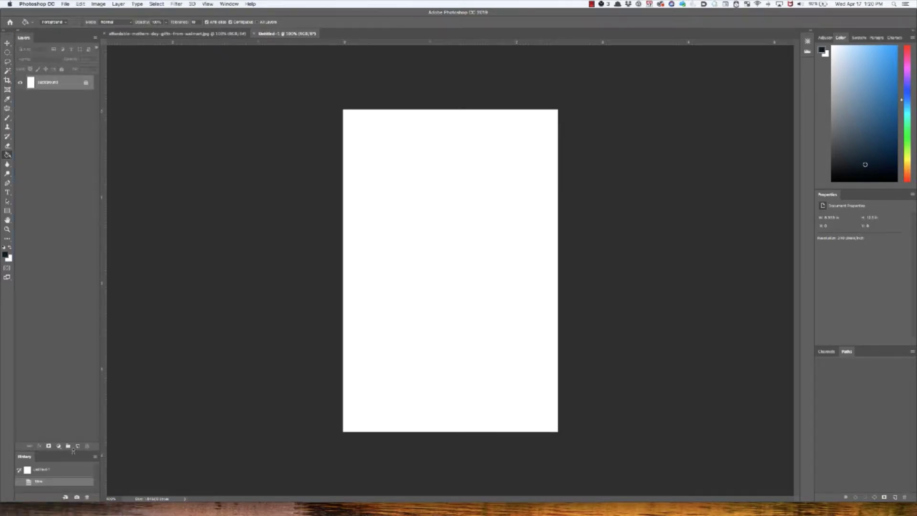
{"action": "left_click_drag", "start_coordinate": [73, 451], "coordinate": [80, 283]}
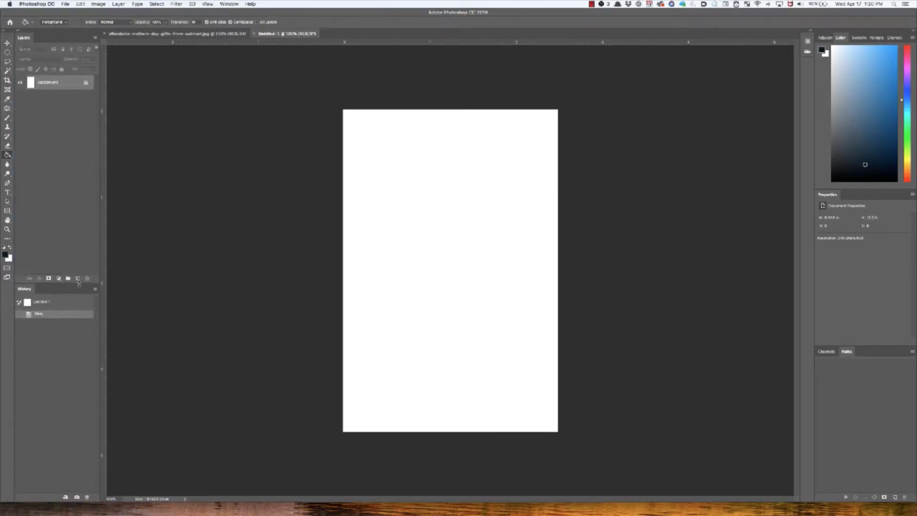
Move the Swatches panel into its own group above the Adjustments, Color, Paragraph and Character panels
{"action": "left_click", "coordinate": [825, 38]}
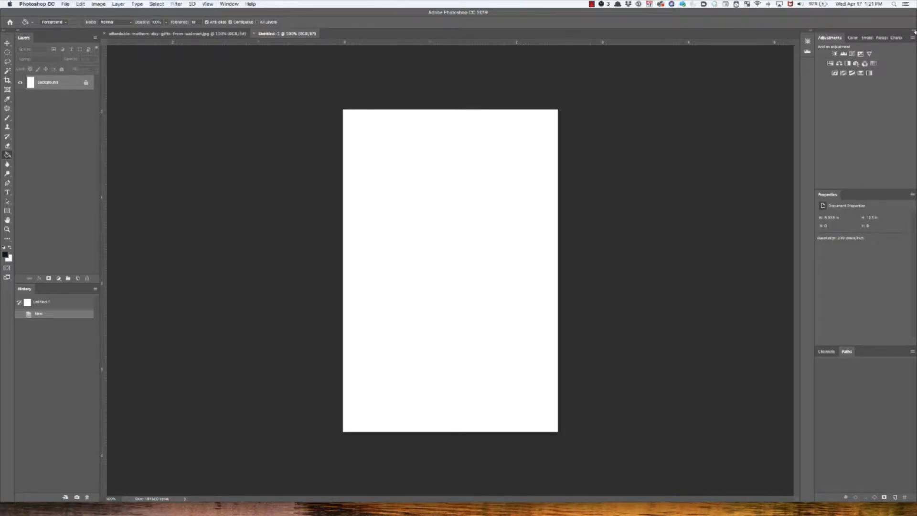
{"action": "left_click", "coordinate": [853, 38]}
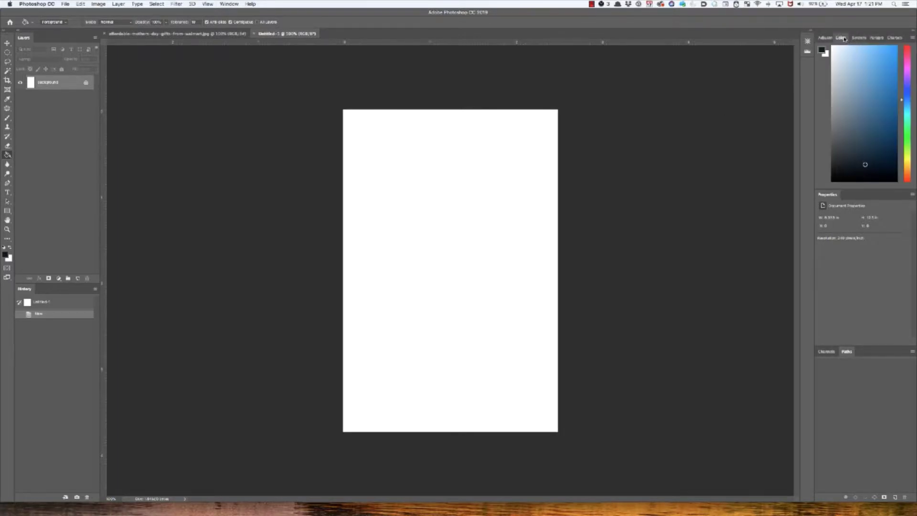
{"action": "left_click", "coordinate": [858, 39]}
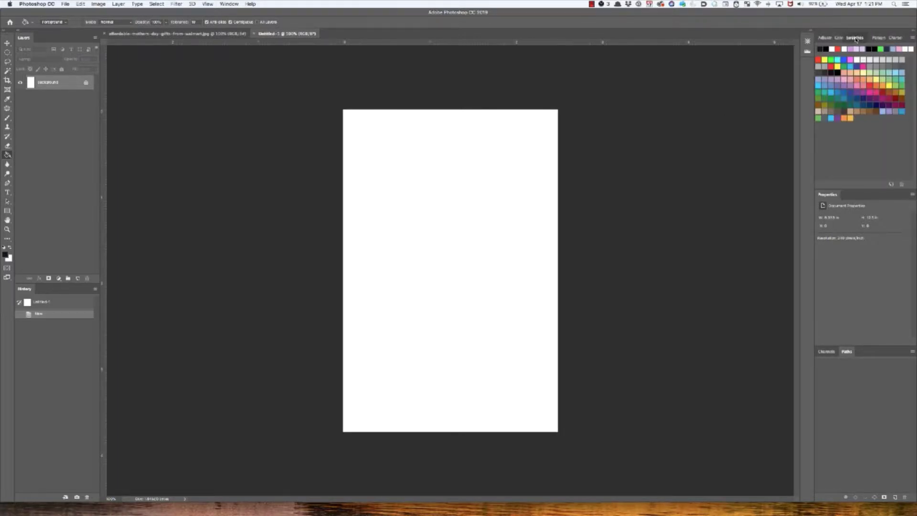
{"action": "left_click_drag", "start_coordinate": [860, 39], "coordinate": [852, 37]}
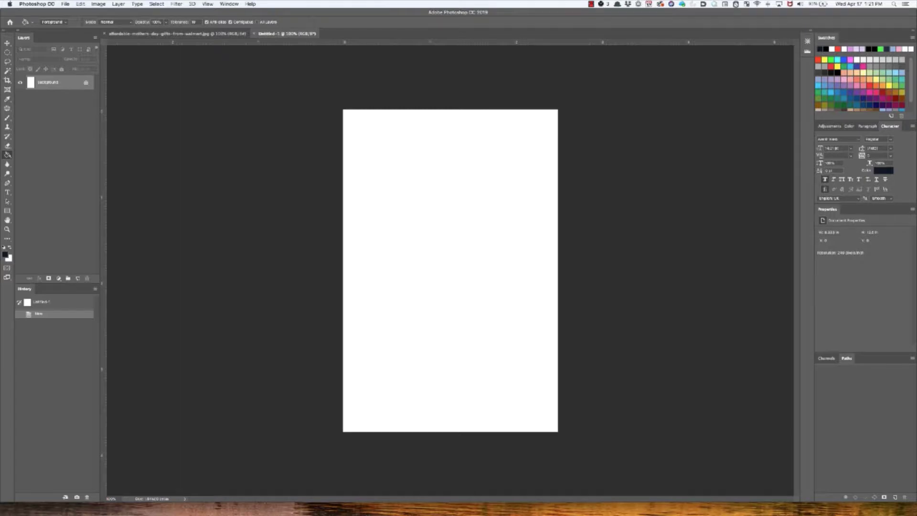
Place the master-bedroom-farmhouse-tour.jpg photo in the blank document, aligned with the canvas's top edge at full width
{"action": "key", "text": "ctrl+Left"}
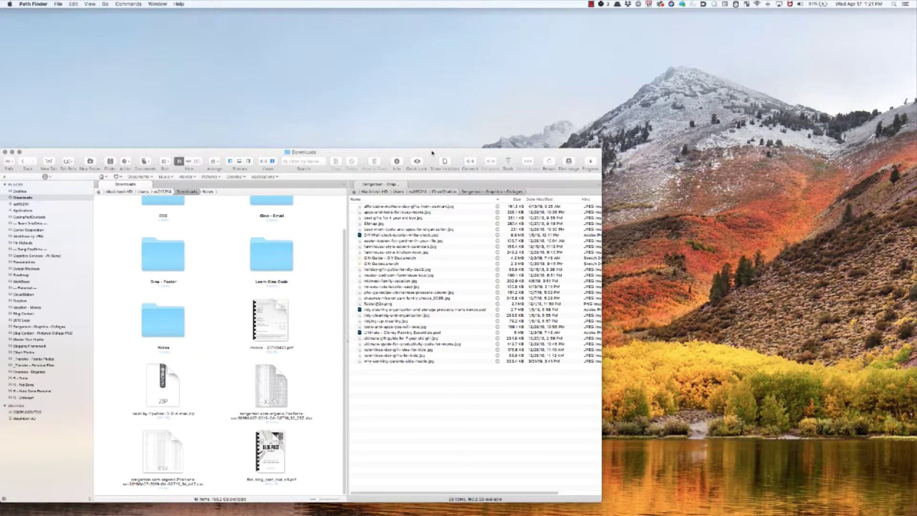
{"action": "key", "text": "super+w"}
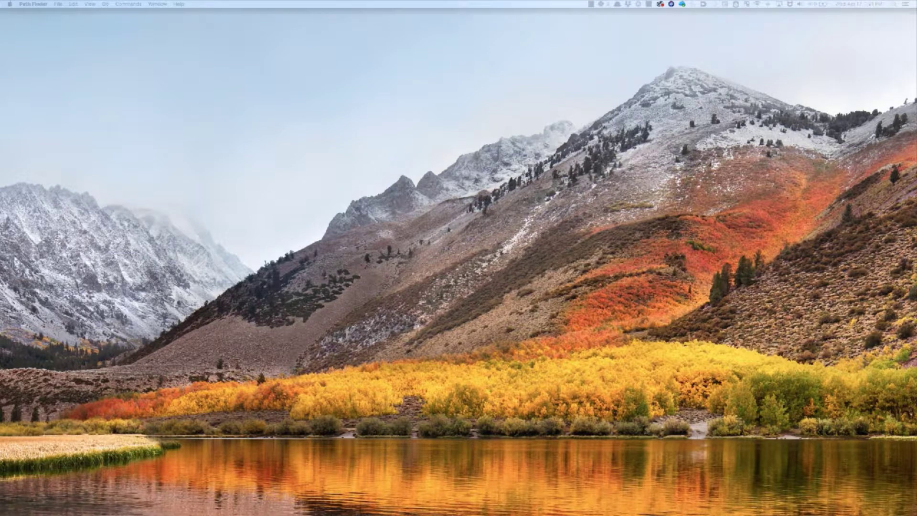
{"action": "key", "text": "ctrl+Right"}
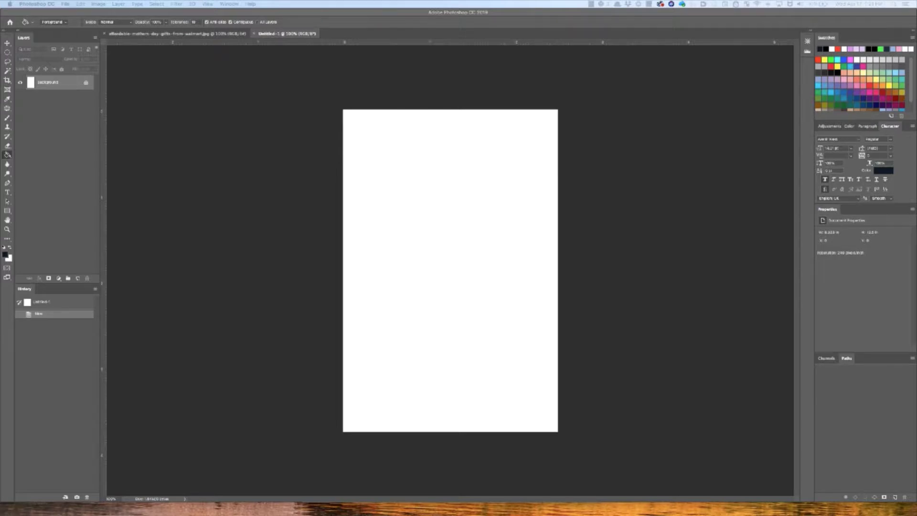
{"action": "left_click_drag", "start_coordinate": [472, 362], "coordinate": [382, 179]}
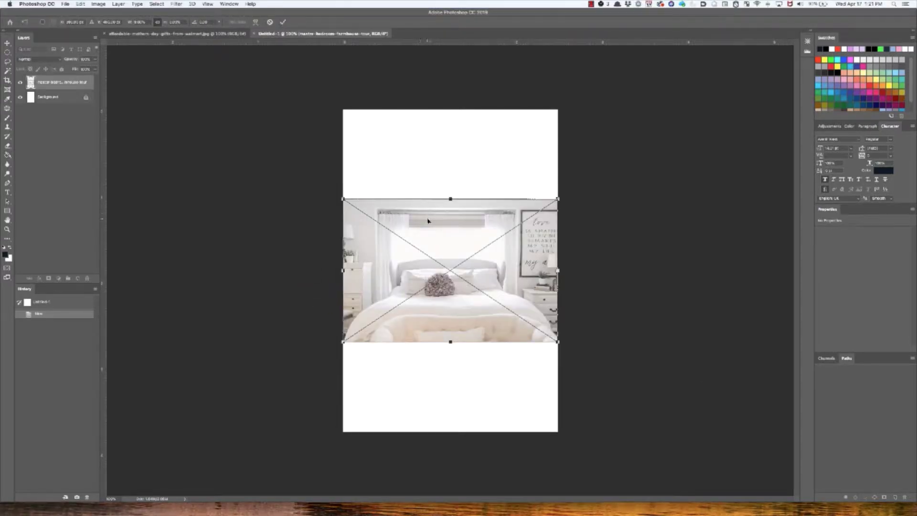
{"action": "left_click_drag", "start_coordinate": [426, 220], "coordinate": [425, 130]}
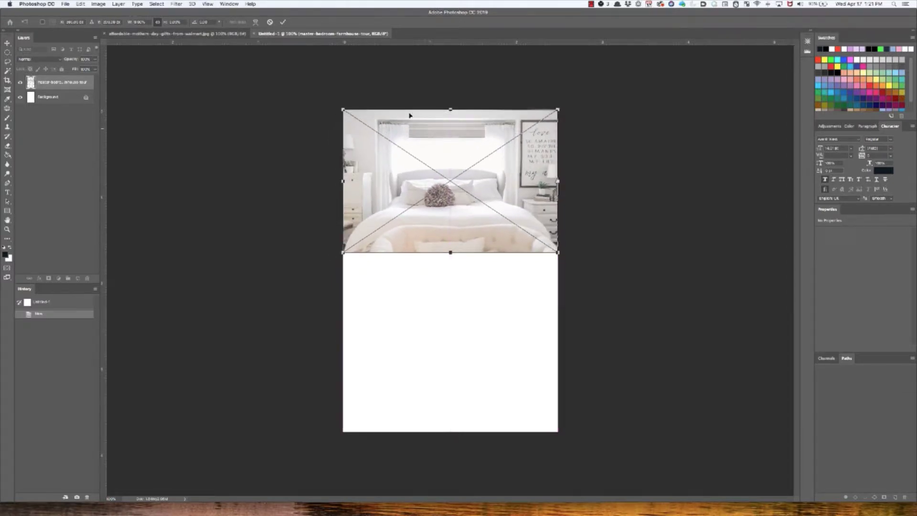
{"action": "key", "text": "Return"}
{"action": "key", "text": "g"}
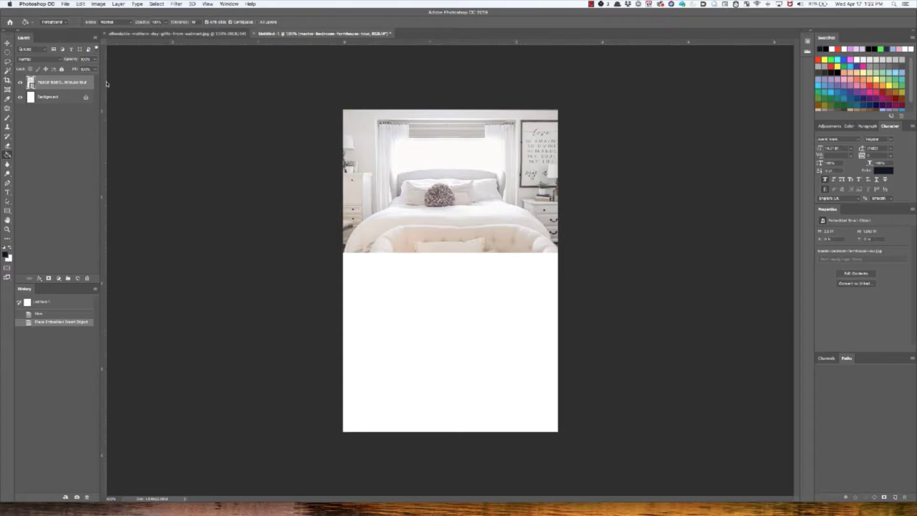
Free-transform the bedroom photo, enlarging and moving it until it covers the whole canvas
{"action": "key", "text": "super+t"}
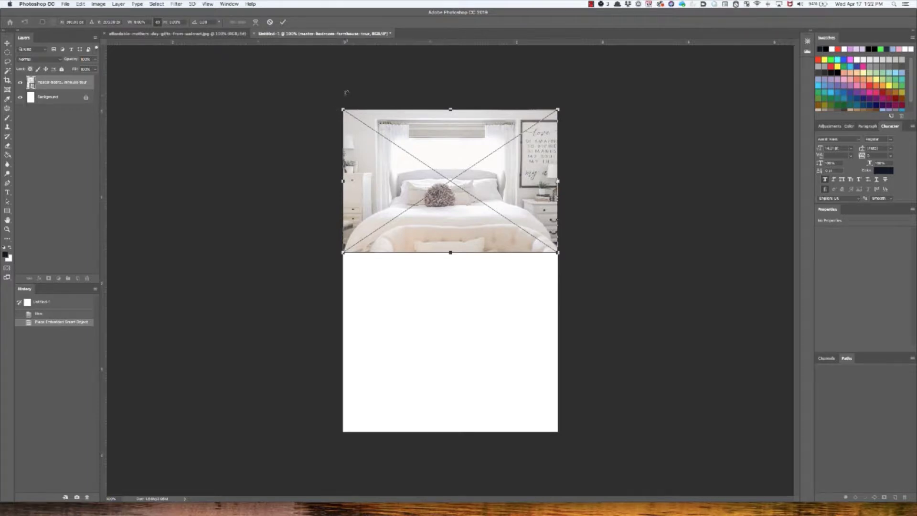
{"action": "left_click", "coordinate": [283, 22]}
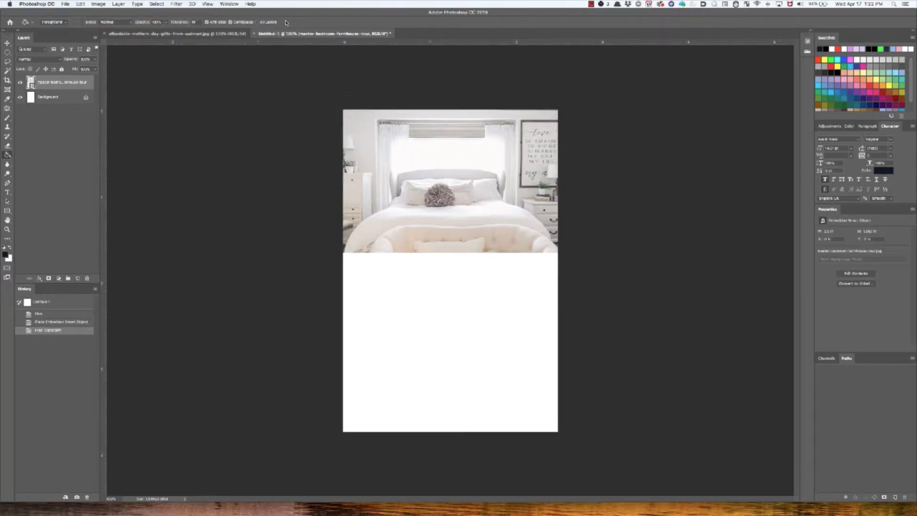
{"action": "left_click", "coordinate": [81, 4]}
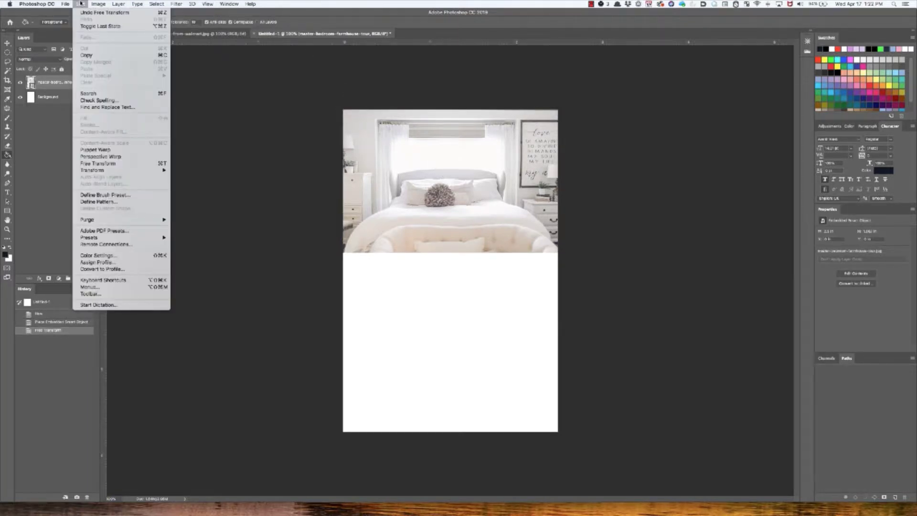
{"action": "mouse_move", "coordinate": [146, 173]}
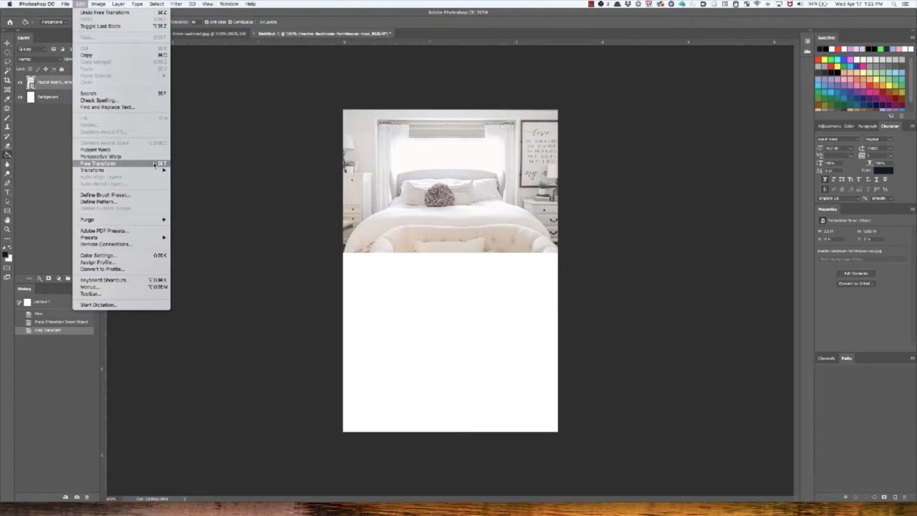
{"action": "left_click", "coordinate": [154, 164]}
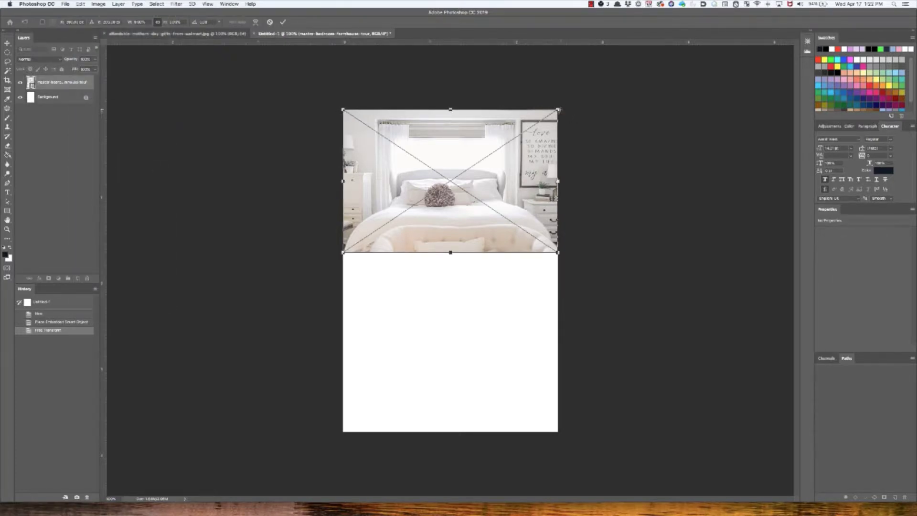
{"action": "left_click_drag", "start_coordinate": [558, 110], "coordinate": [683, 90]}
{"action": "left_click_drag", "start_coordinate": [472, 193], "coordinate": [389, 394]}
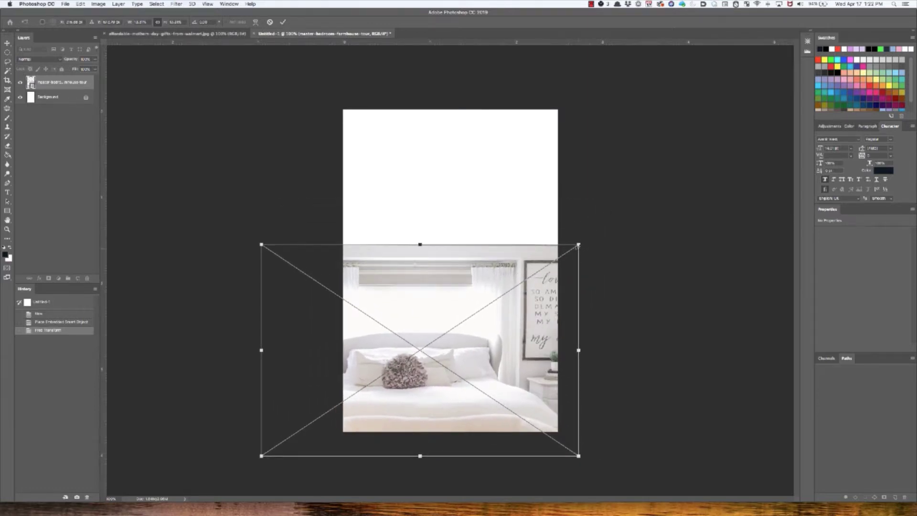
{"action": "left_click_drag", "start_coordinate": [579, 246], "coordinate": [767, 58]}
{"action": "left_click_drag", "start_coordinate": [621, 189], "coordinate": [552, 172]}
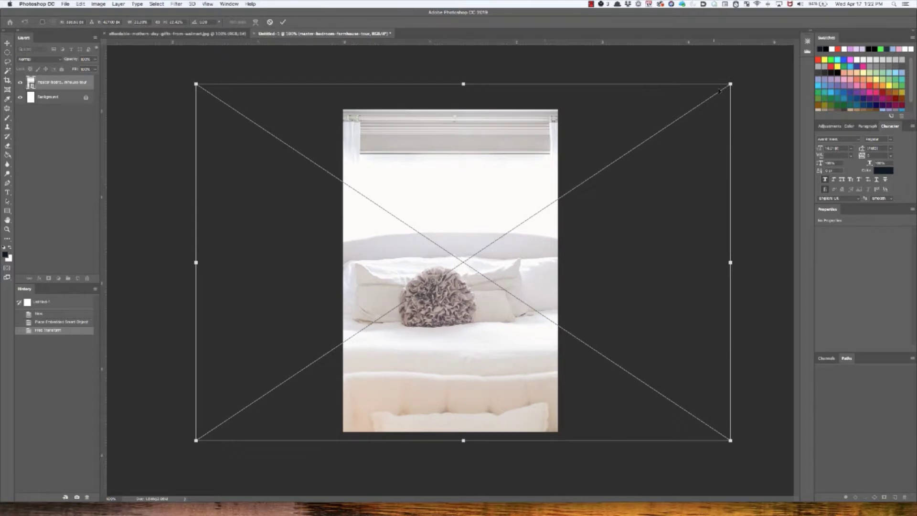
Scale the bedroom photo down and fit it across the upper part of the canvas, slightly wider than the canvas on both sides
{"action": "left_click_drag", "start_coordinate": [732, 83], "coordinate": [373, 301]}
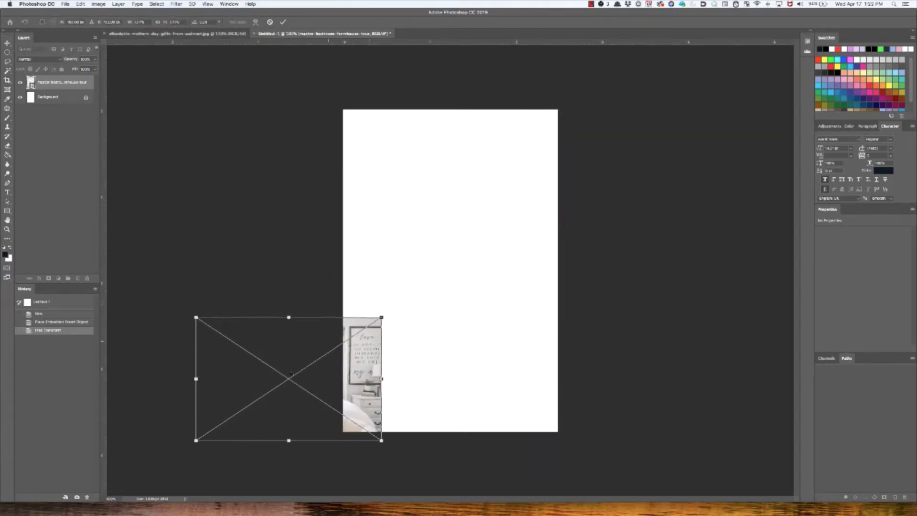
{"action": "left_click_drag", "start_coordinate": [286, 369], "coordinate": [425, 154]}
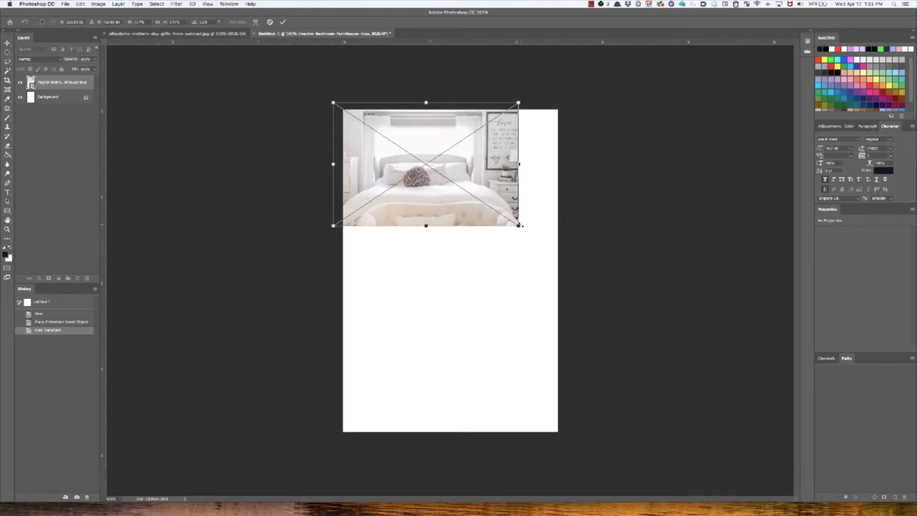
{"action": "left_click_drag", "start_coordinate": [520, 224], "coordinate": [589, 265]}
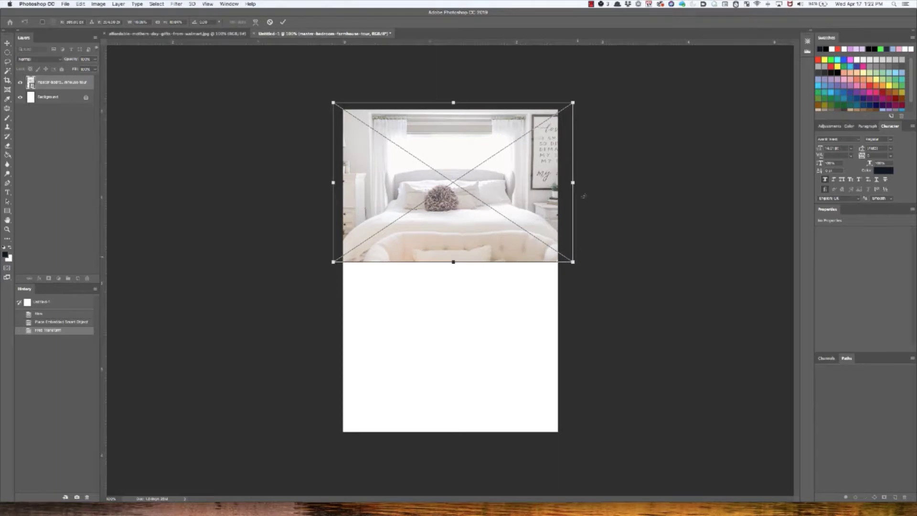
{"action": "left_click", "coordinate": [282, 22]}
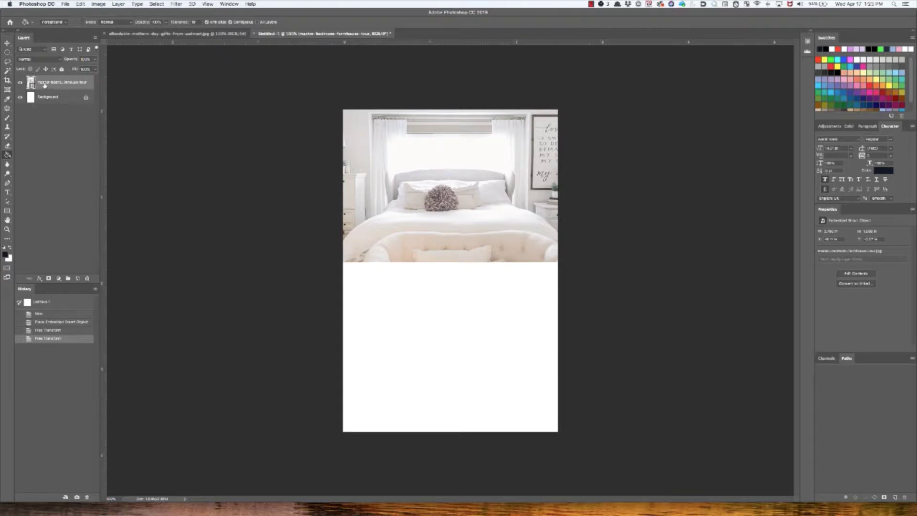
Hide and show the bedroom photo layer repeatedly to check what it holds, leaving it visible
{"action": "left_click", "coordinate": [19, 84]}
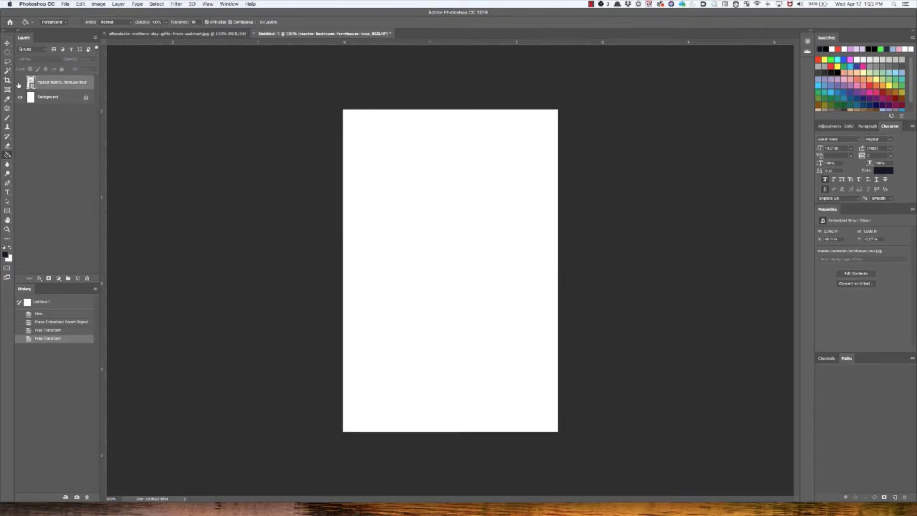
{"action": "left_click", "coordinate": [20, 83]}
{"action": "left_click", "coordinate": [19, 83]}
{"action": "left_click", "coordinate": [20, 83]}
{"action": "left_click", "coordinate": [20, 84]}
{"action": "left_click", "coordinate": [20, 83]}
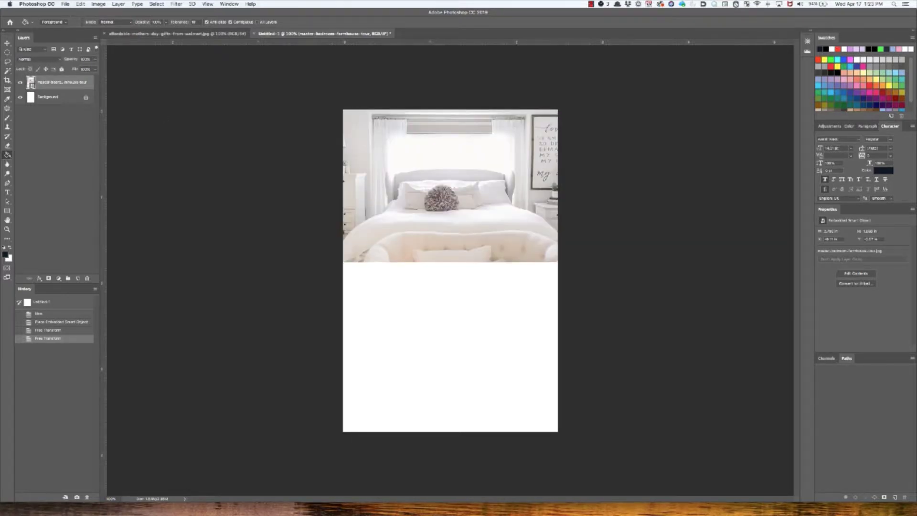
Rename the master-bedroom-farmhouse-tour layer as "bedroom"
{"action": "double_click", "coordinate": [60, 83]}
{"action": "type", "text": "bedroom"}
{"action": "key", "text": "Return"}
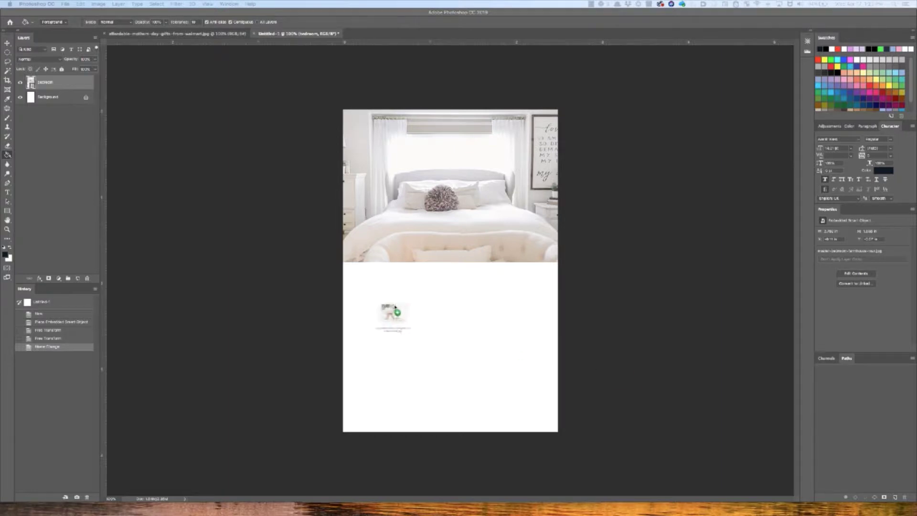
Place the busy-mom-tools-and-apps-for-organization.jpg photo and scale it to fill the canvas area directly below the bedroom photo
{"action": "left_click_drag", "start_coordinate": [393, 313], "coordinate": [393, 314]}
{"action": "left_click_drag", "start_coordinate": [452, 277], "coordinate": [437, 375]}
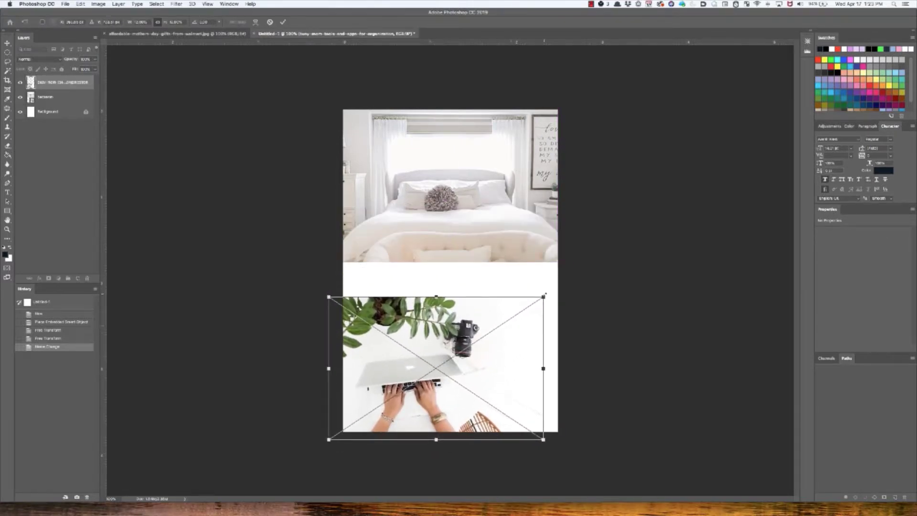
{"action": "left_click_drag", "start_coordinate": [543, 297], "coordinate": [598, 260]}
{"action": "left_click_drag", "start_coordinate": [478, 317], "coordinate": [482, 318]}
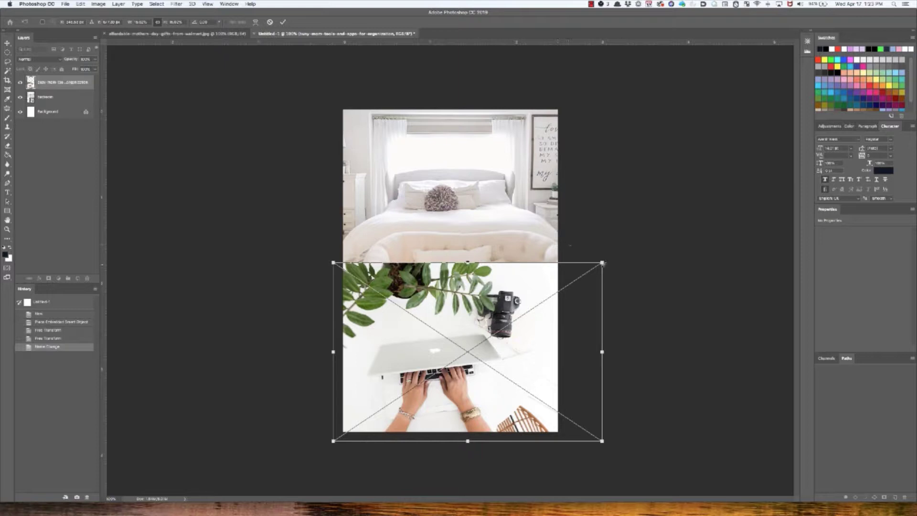
{"action": "left_click_drag", "start_coordinate": [602, 262], "coordinate": [597, 261]}
{"action": "left_click_drag", "start_coordinate": [538, 289], "coordinate": [544, 288]}
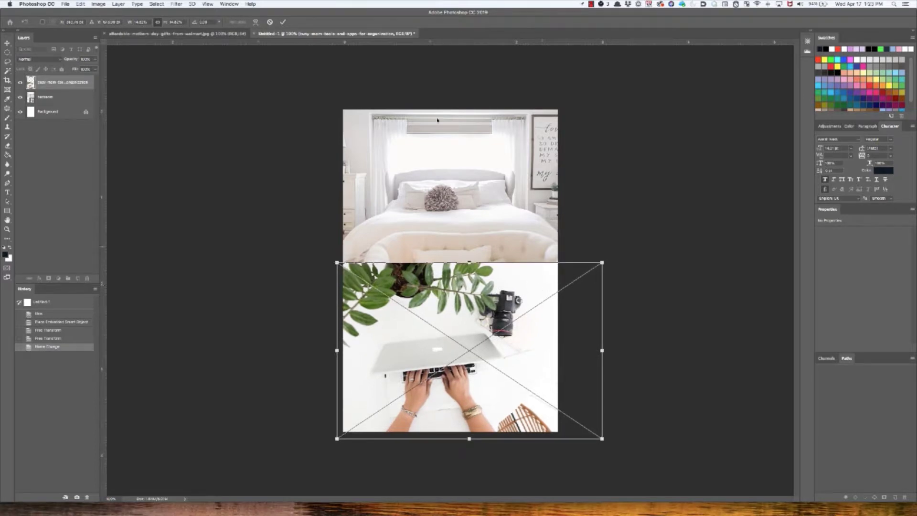
{"action": "left_click", "coordinate": [283, 22]}
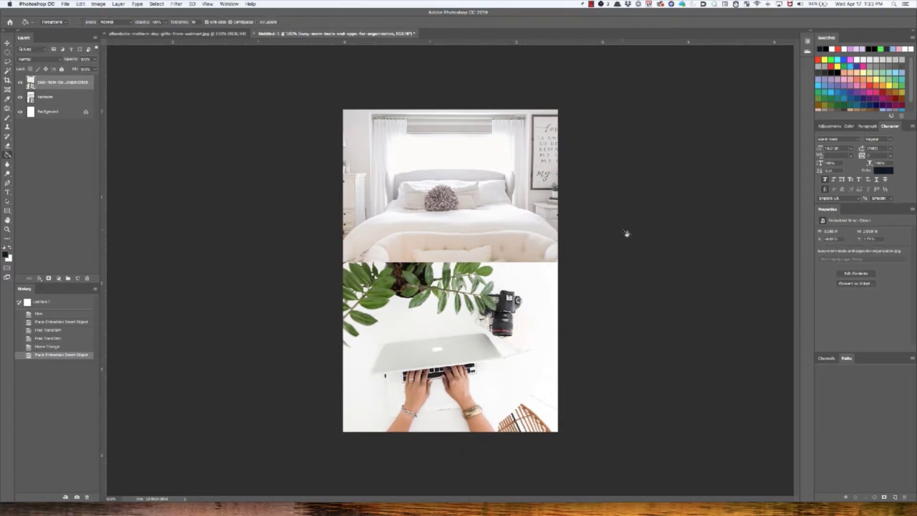
Rename the placed laptop photo's layer as "computer hands"
{"action": "double_click", "coordinate": [53, 86]}
{"action": "type", "text": "computer hands"}
{"action": "key", "text": "Return"}
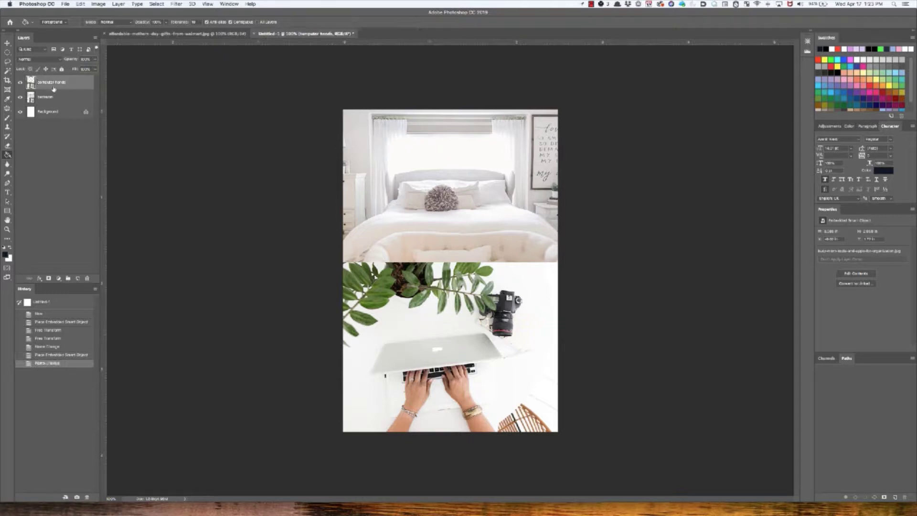
Select the Background, bedroom and computer hands layers one after another to review the layer stack
{"action": "left_click", "coordinate": [59, 112]}
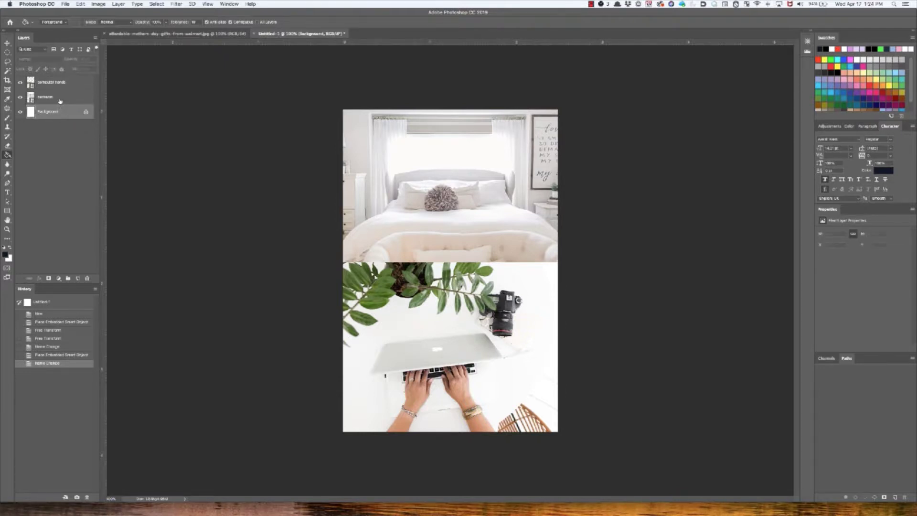
{"action": "left_click", "coordinate": [60, 100]}
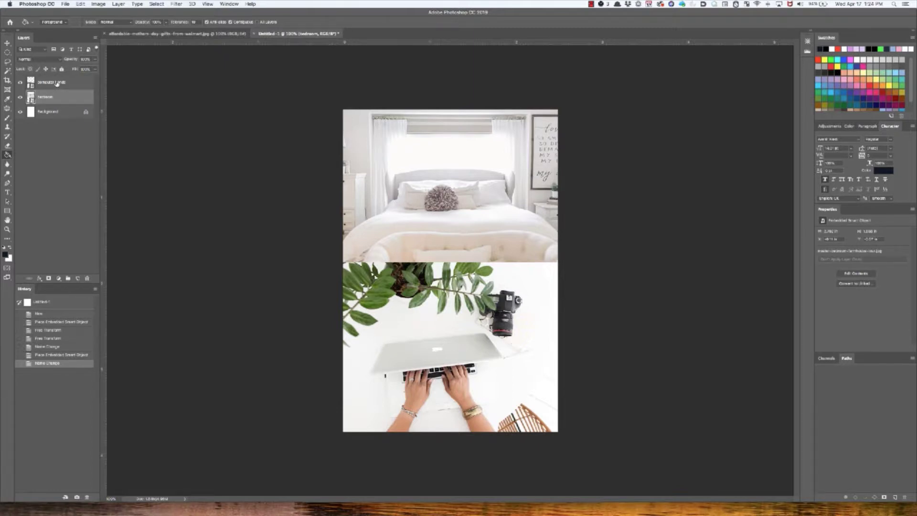
{"action": "left_click", "coordinate": [56, 82]}
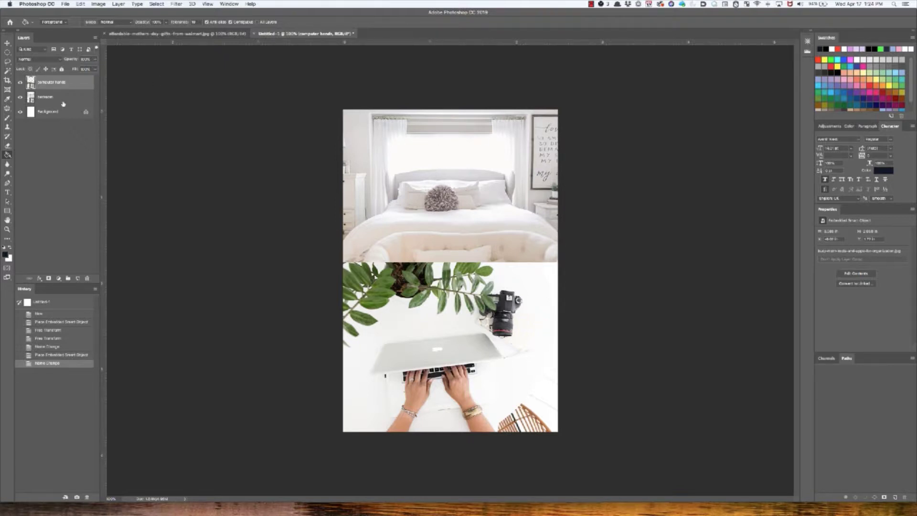
Adjust the bedroom layer's opacity, and make the computer hands layer active
{"action": "left_click", "coordinate": [59, 98]}
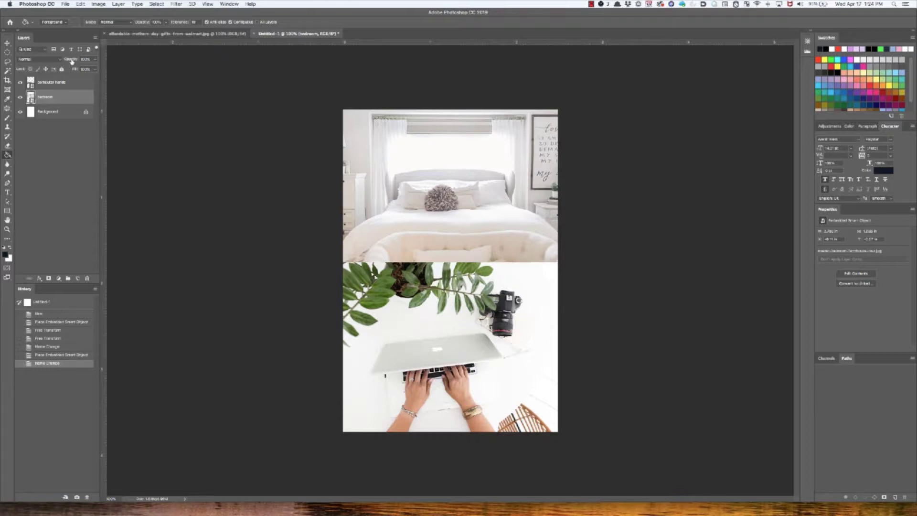
{"action": "left_click", "coordinate": [96, 60]}
{"action": "left_click", "coordinate": [96, 59]}
{"action": "mouse_move", "coordinate": [78, 62]}
{"action": "left_mouse_down"}
{"action": "mouse_move", "coordinate": [53, 62]}
{"action": "mouse_move", "coordinate": [83, 62]}
{"action": "left_mouse_up"}
{"action": "left_click", "coordinate": [59, 97], "text": "super"}
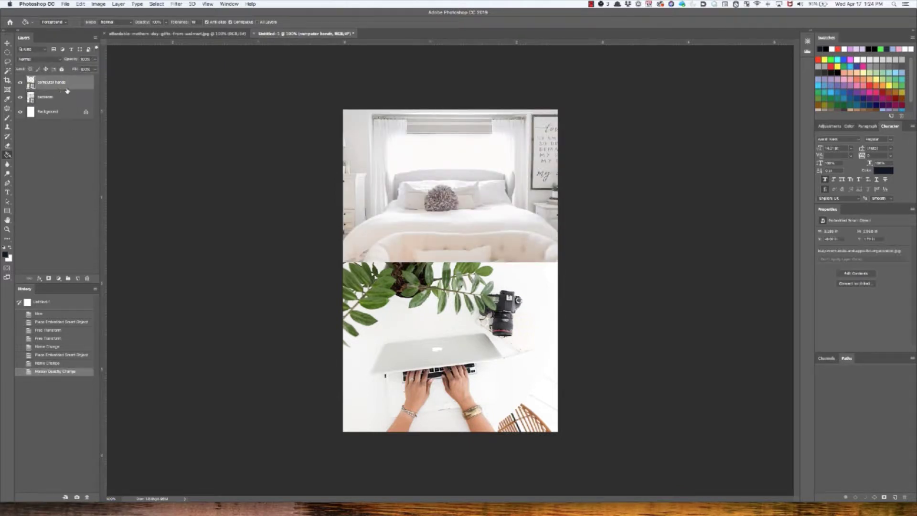
Compare the collage with the finished affordable-mothers-day-gifts-from-walmart.jpg graphic, ending on the collage document
{"action": "left_click", "coordinate": [216, 34]}
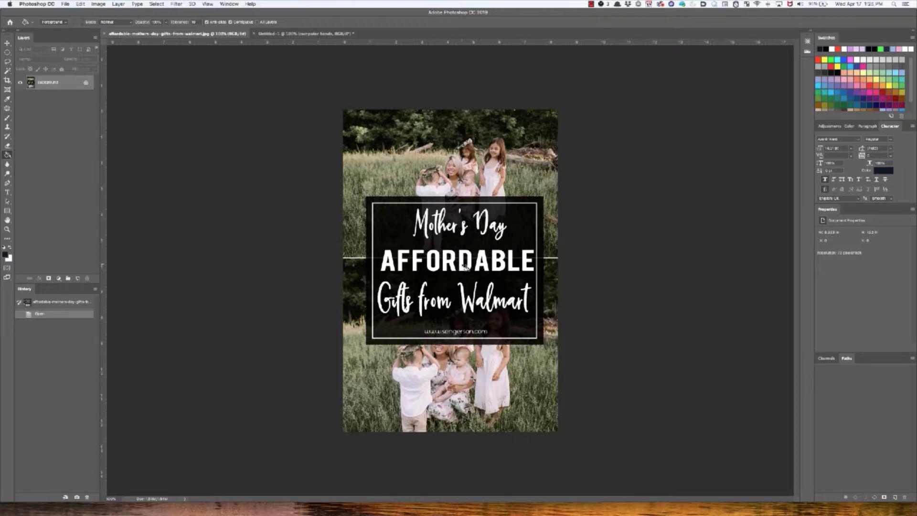
{"action": "left_click", "coordinate": [309, 35]}
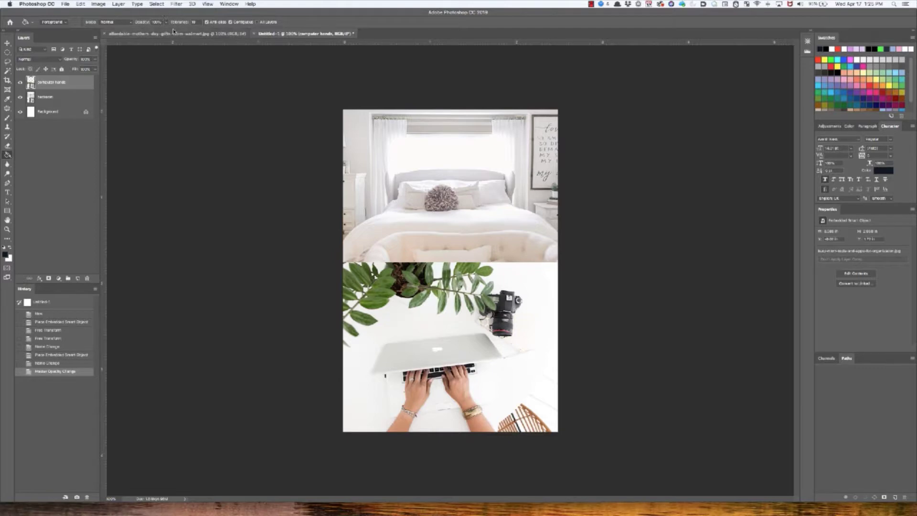
{"action": "left_click", "coordinate": [157, 33]}
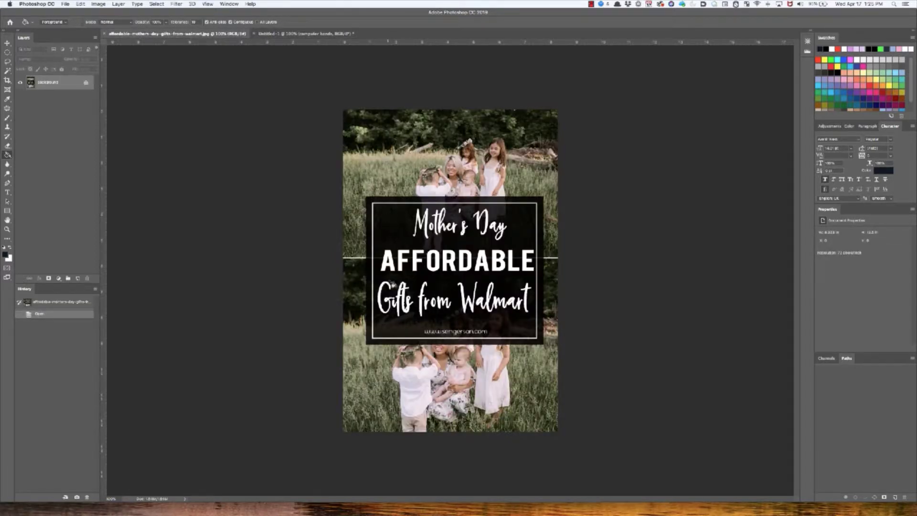
{"action": "left_click", "coordinate": [308, 33]}
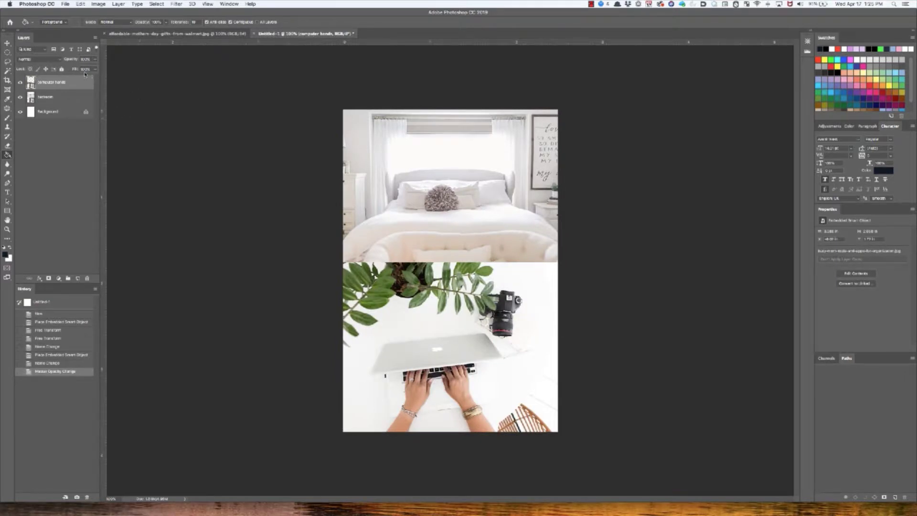
Draw a Rectangular Marquee selection in the middle of the canvas across both photos, and add a new layer above computer hands
{"action": "left_click", "coordinate": [8, 54]}
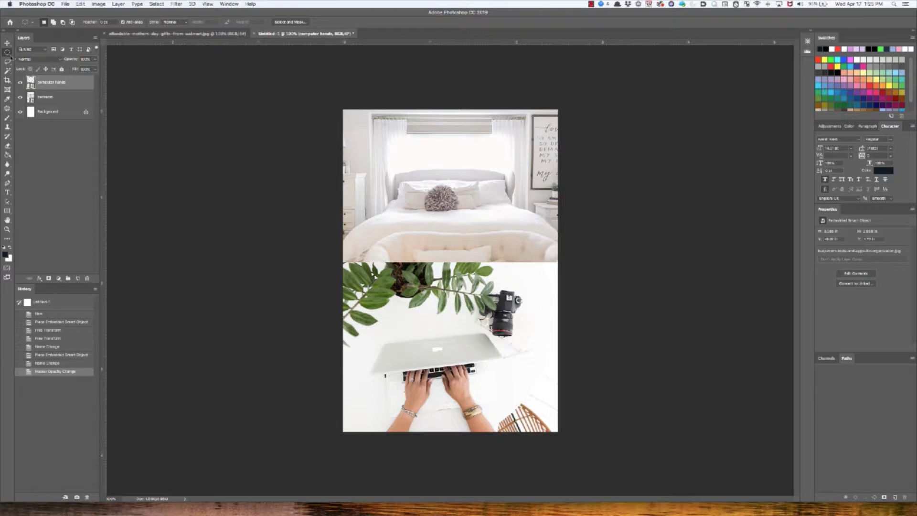
{"action": "left_click", "coordinate": [8, 53]}
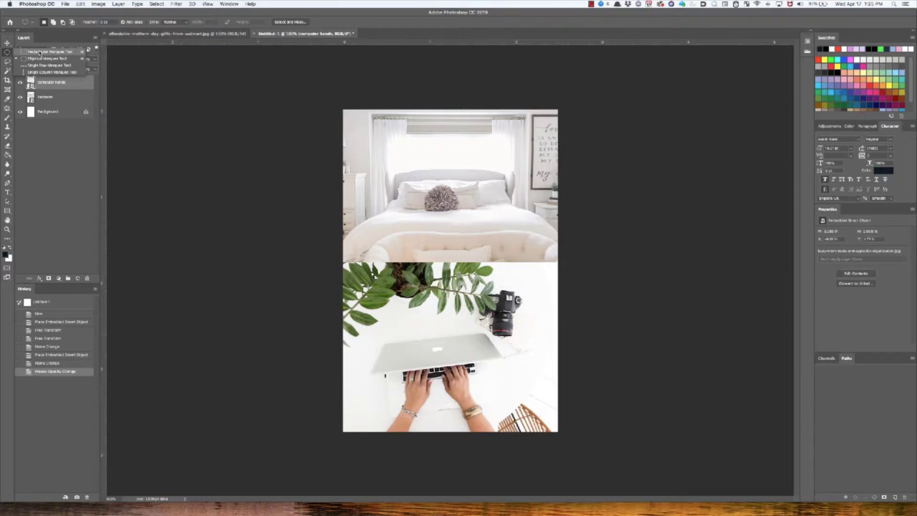
{"action": "left_click", "coordinate": [40, 52]}
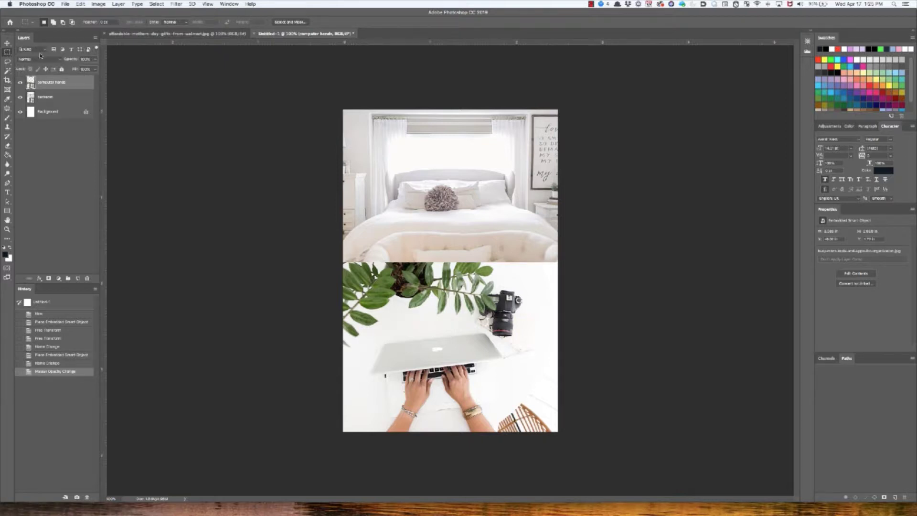
{"action": "right_click", "coordinate": [10, 56]}
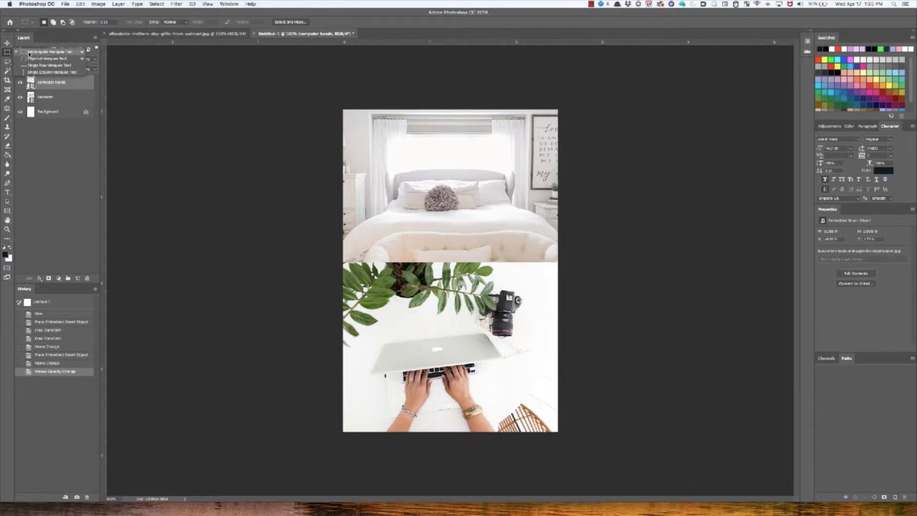
{"action": "left_click", "coordinate": [30, 53]}
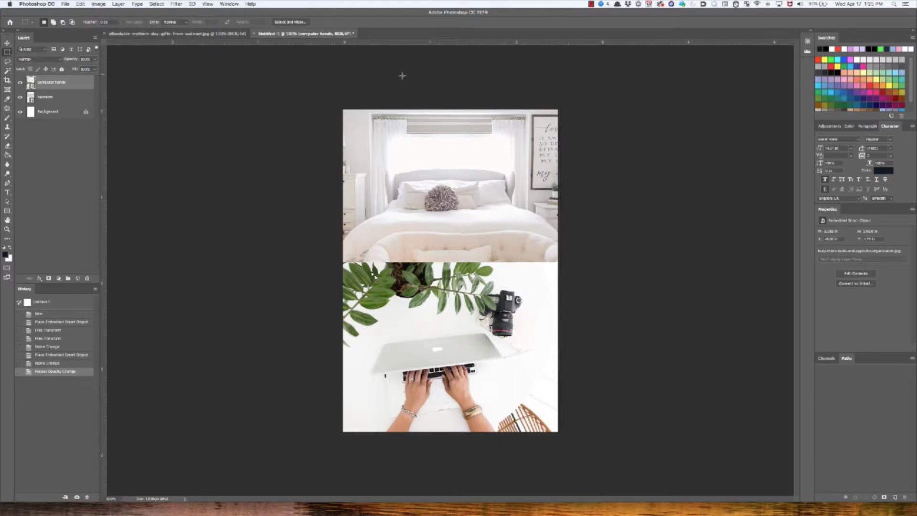
{"action": "left_click_drag", "start_coordinate": [372, 194], "coordinate": [525, 350]}
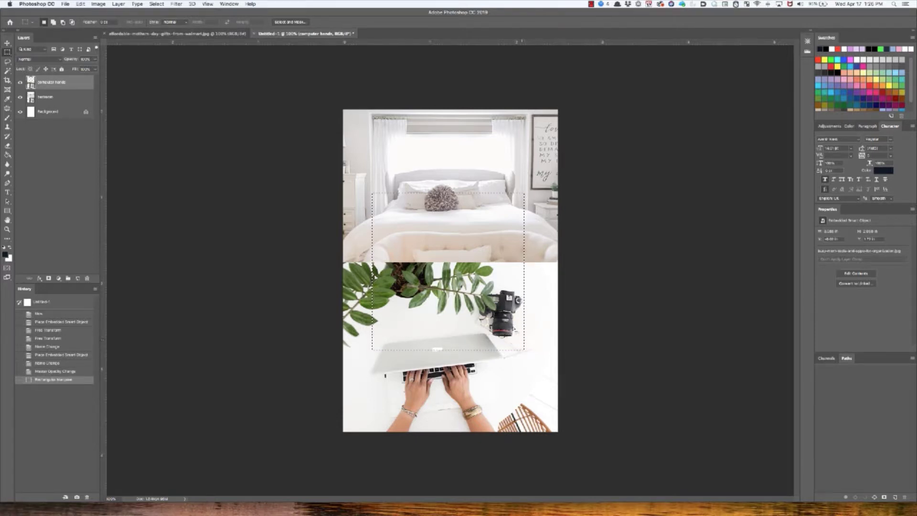
{"action": "left_click", "coordinate": [76, 279]}
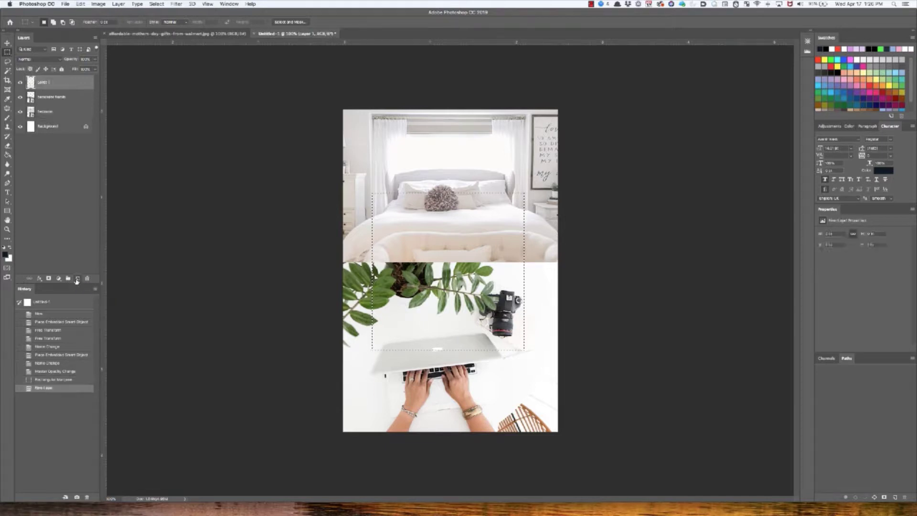
Choose the yellow-orange swatch as the foreground colour and fill the central selection on the new layer with the Paint Bucket tool
{"action": "left_click", "coordinate": [8, 156]}
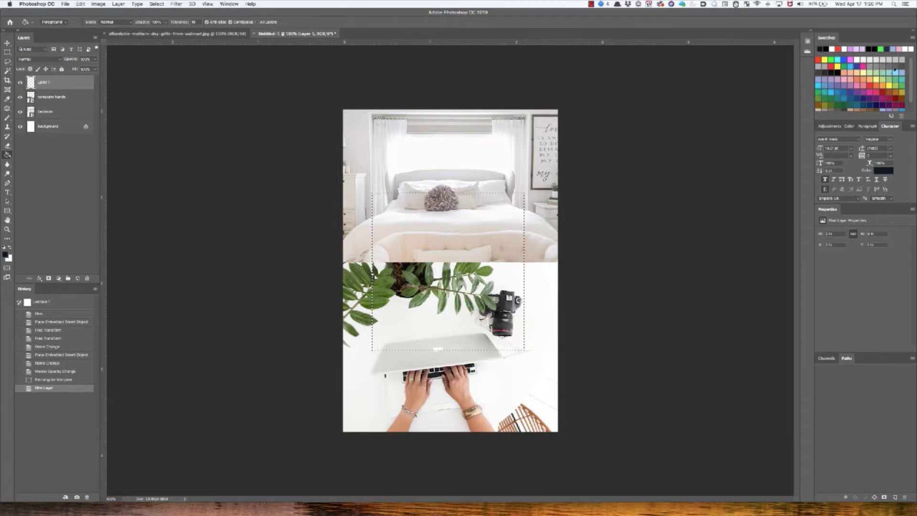
{"action": "left_click", "coordinate": [887, 81]}
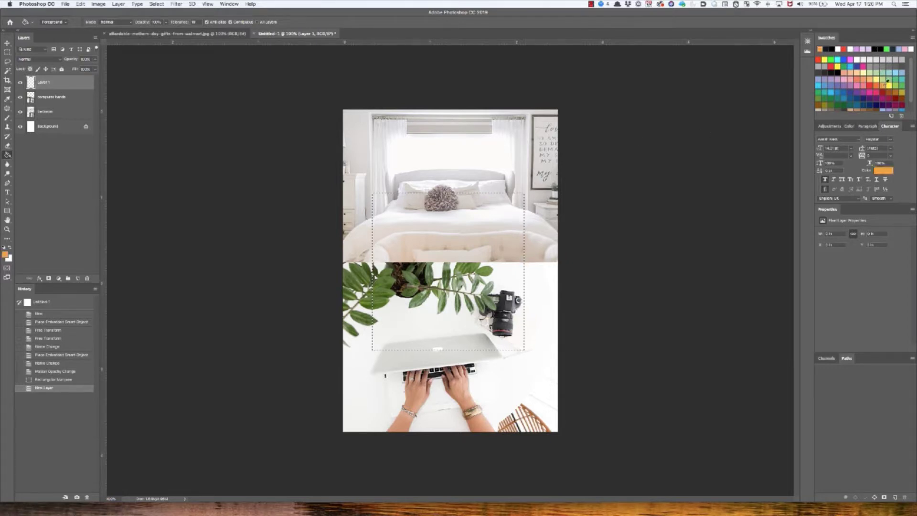
{"action": "left_click", "coordinate": [882, 87]}
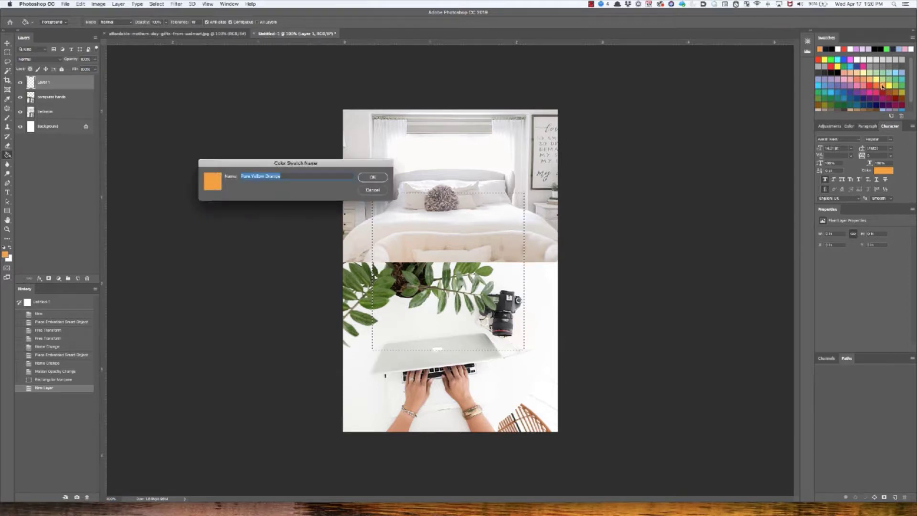
{"action": "left_click", "coordinate": [379, 179]}
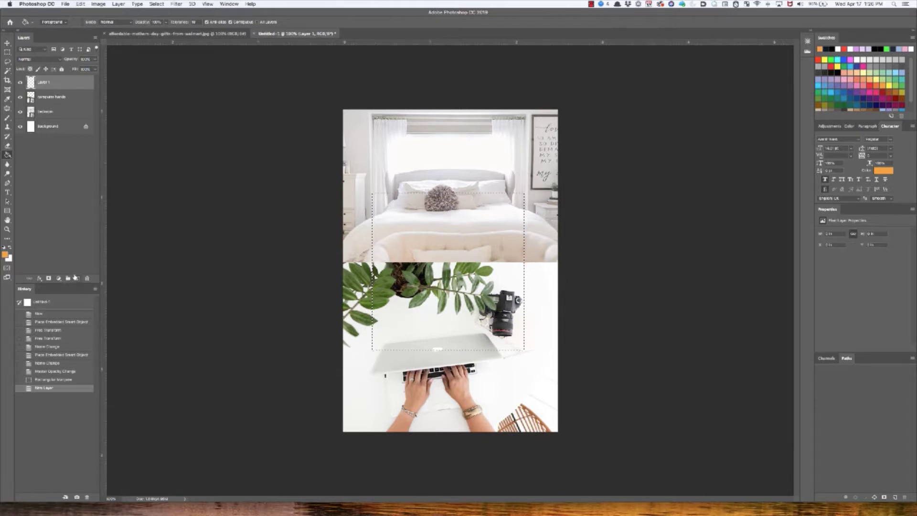
{"action": "left_click", "coordinate": [415, 251]}
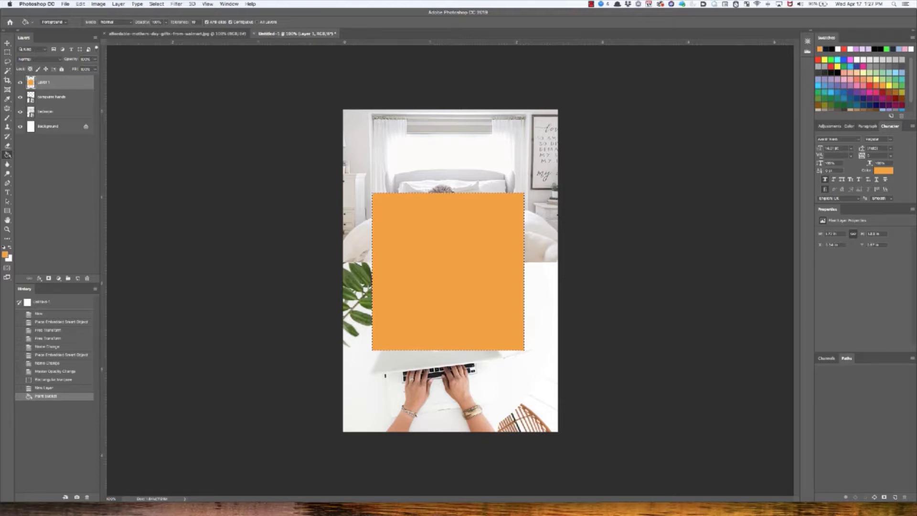
Lower the orange box layer's opacity to about 47% so the photos show through, and clear the selection
{"action": "left_click", "coordinate": [95, 62]}
{"action": "left_click_drag", "start_coordinate": [95, 69], "coordinate": [77, 69]}
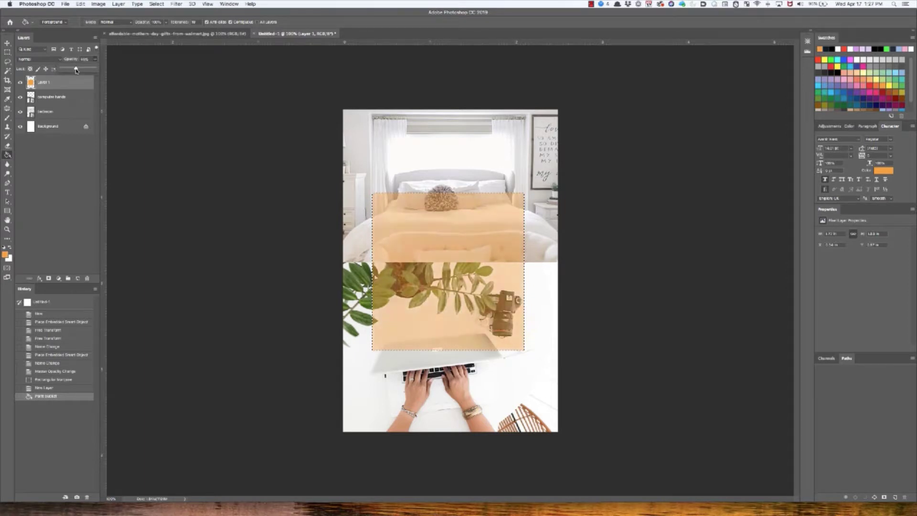
{"action": "left_click", "coordinate": [82, 163]}
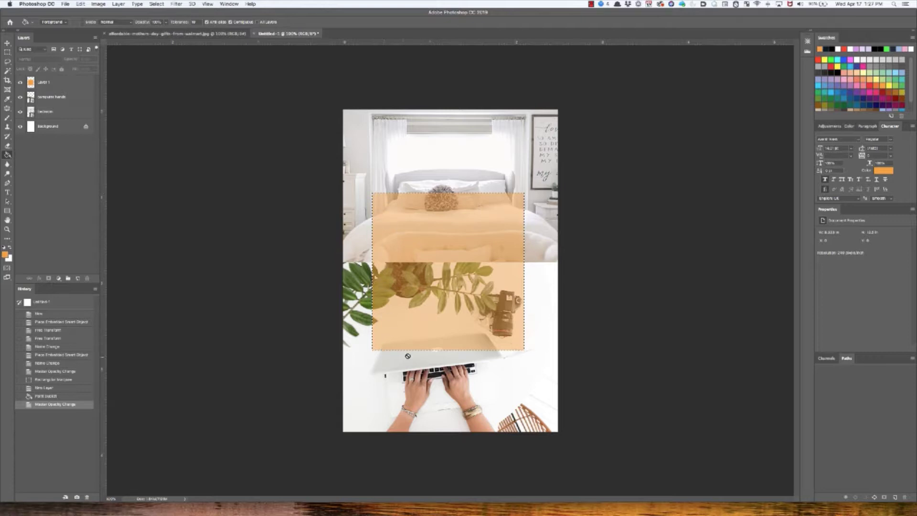
{"action": "left_click", "coordinate": [157, 4]}
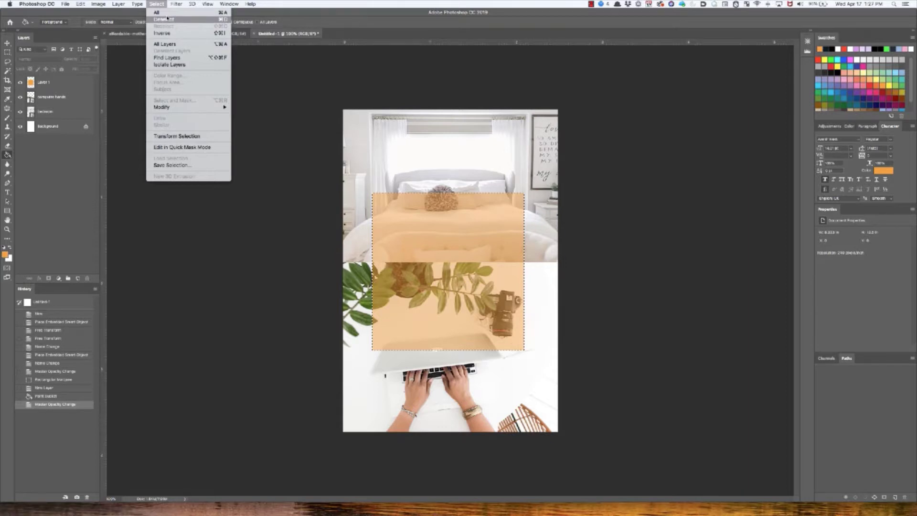
{"action": "left_click", "coordinate": [164, 19]}
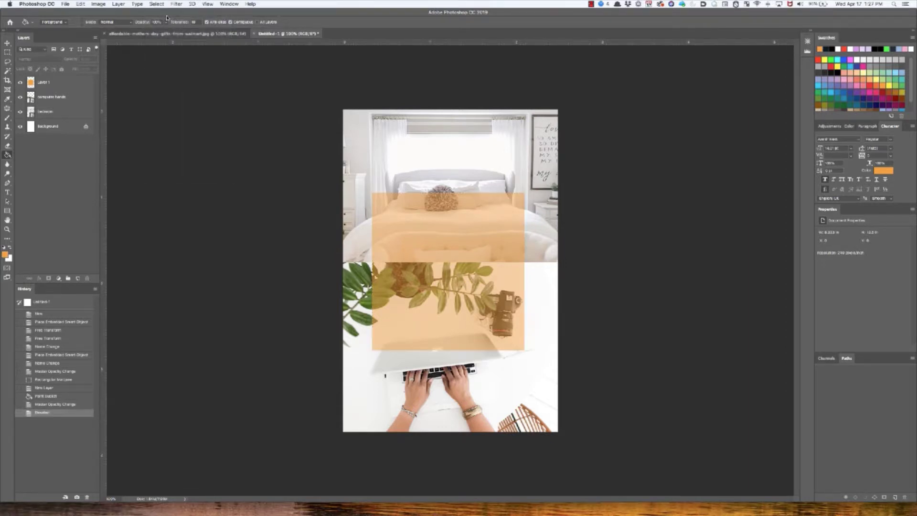
{"action": "left_click", "coordinate": [157, 4]}
{"action": "left_click", "coordinate": [453, 8]}
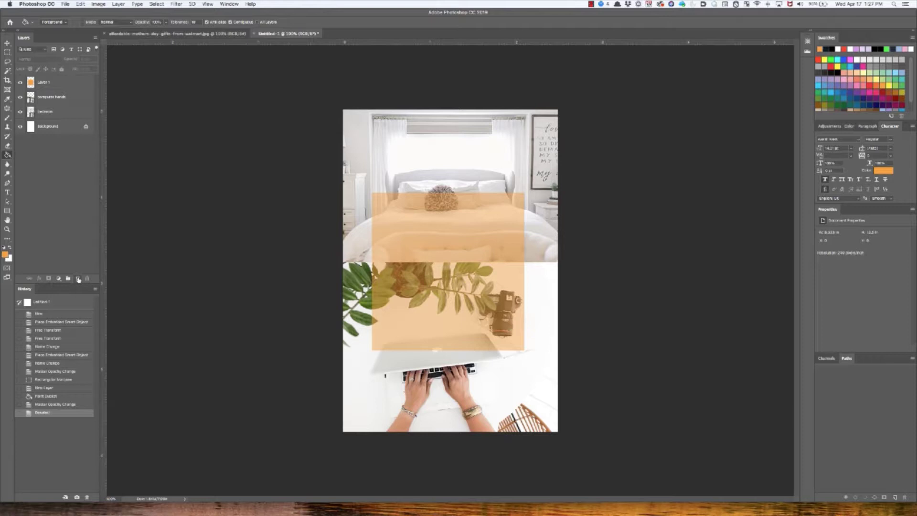
Add a text layer reading "Bedroom Furniture" above the orange box layer, starting near the upper part of the box
{"action": "left_click", "coordinate": [8, 193]}
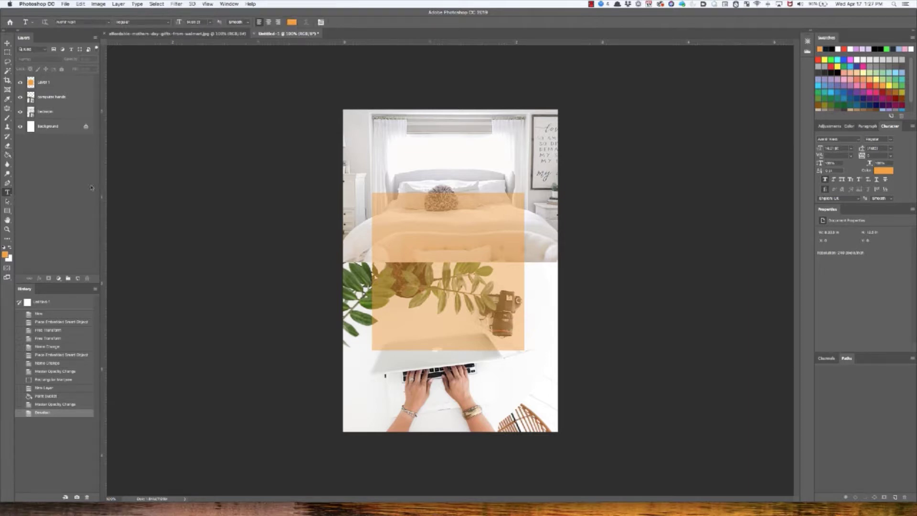
{"action": "left_click", "coordinate": [74, 85]}
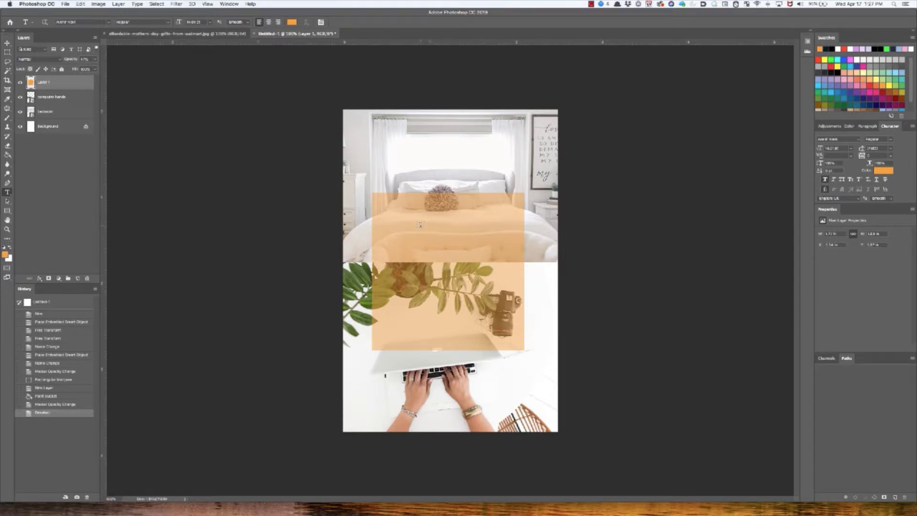
{"action": "left_click", "coordinate": [420, 224]}
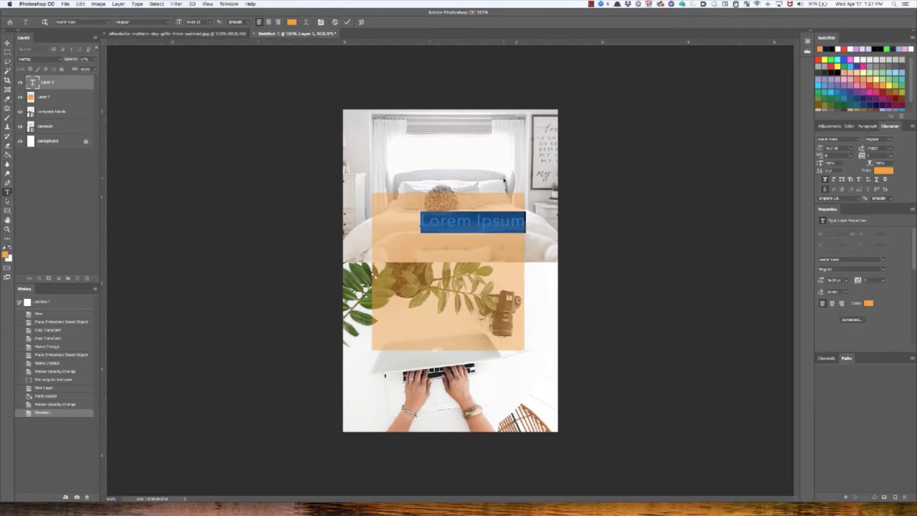
{"action": "type", "text": "B"}
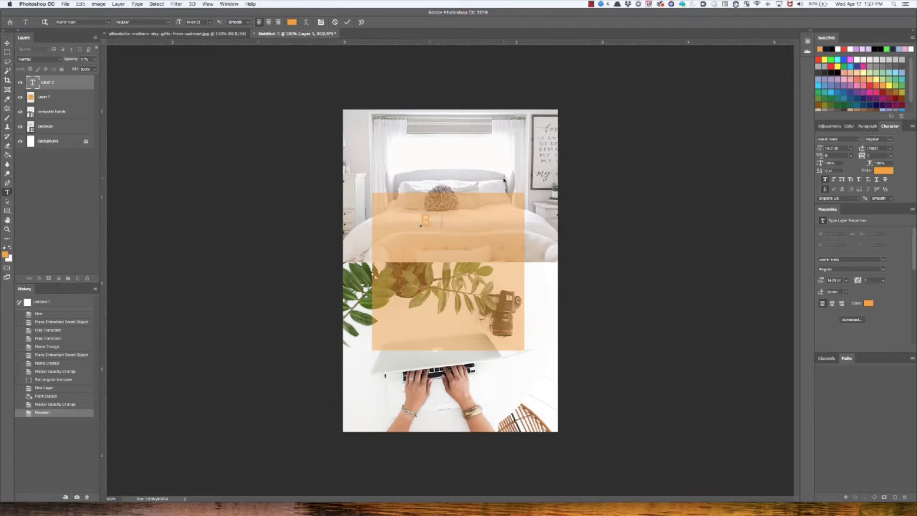
{"action": "type", "text": "edroom Furnitu"}
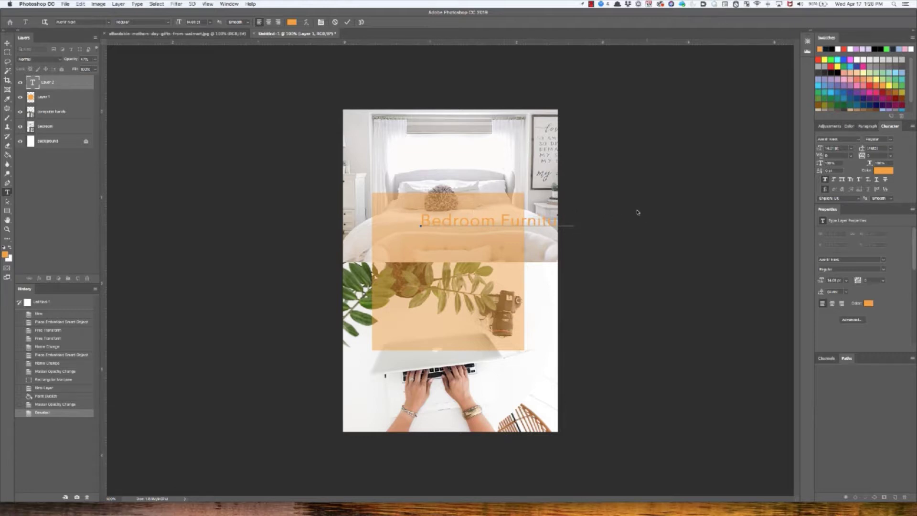
{"action": "left_click", "coordinate": [347, 22]}
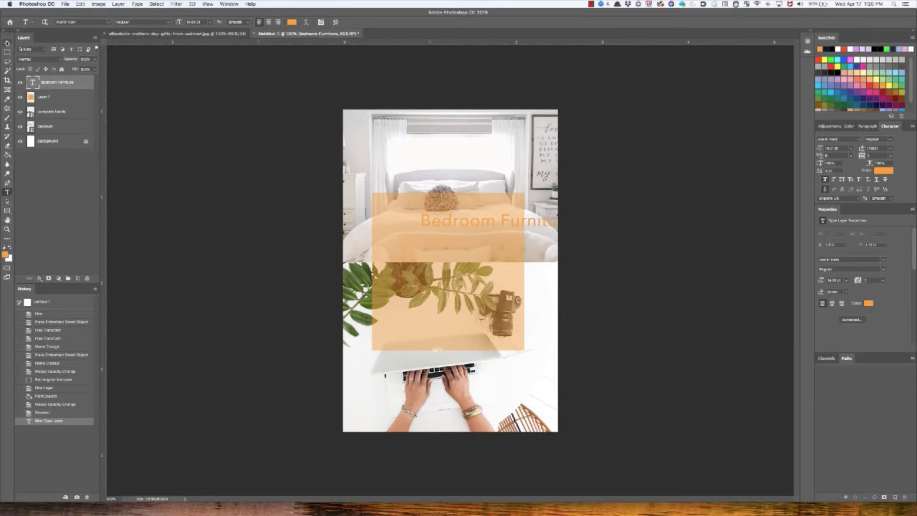
Move the "Bedroom Furniture" text left over the orange box and break it into two lines before "Furniture"
{"action": "left_click", "coordinate": [8, 43]}
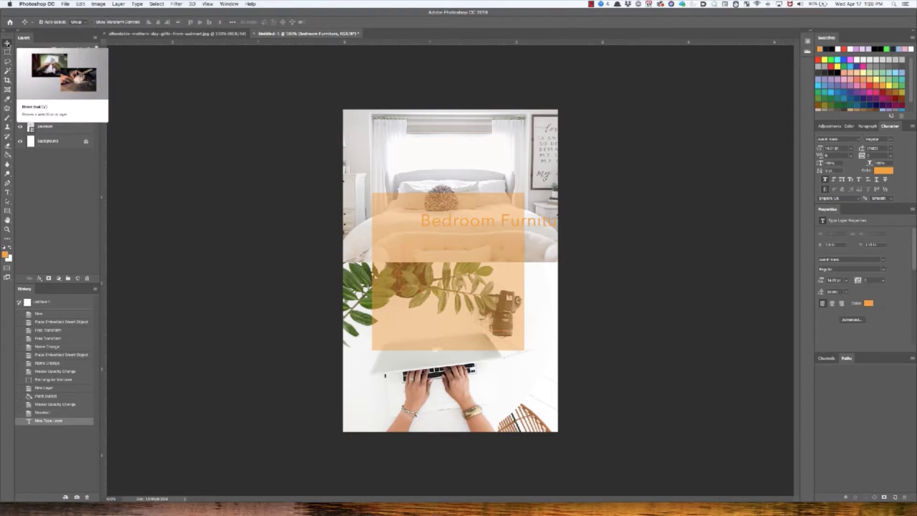
{"action": "left_click_drag", "start_coordinate": [500, 224], "coordinate": [445, 218]}
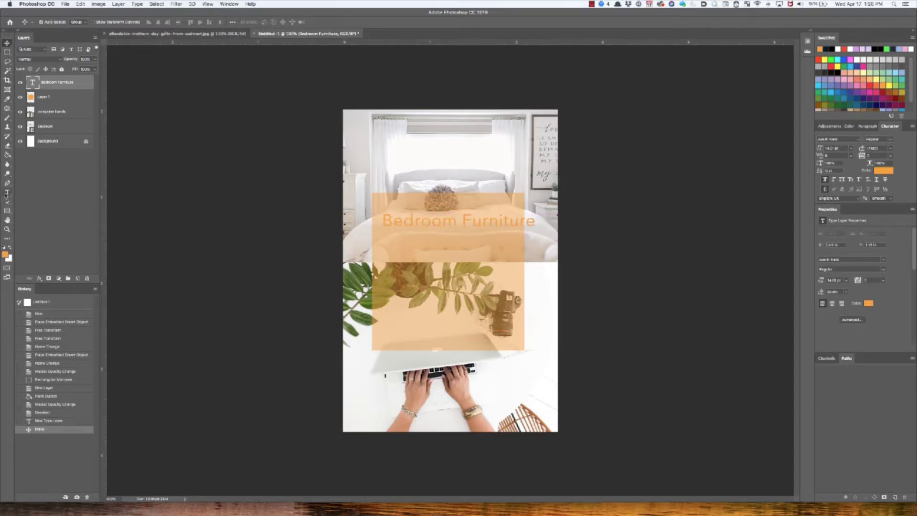
{"action": "left_click", "coordinate": [7, 193]}
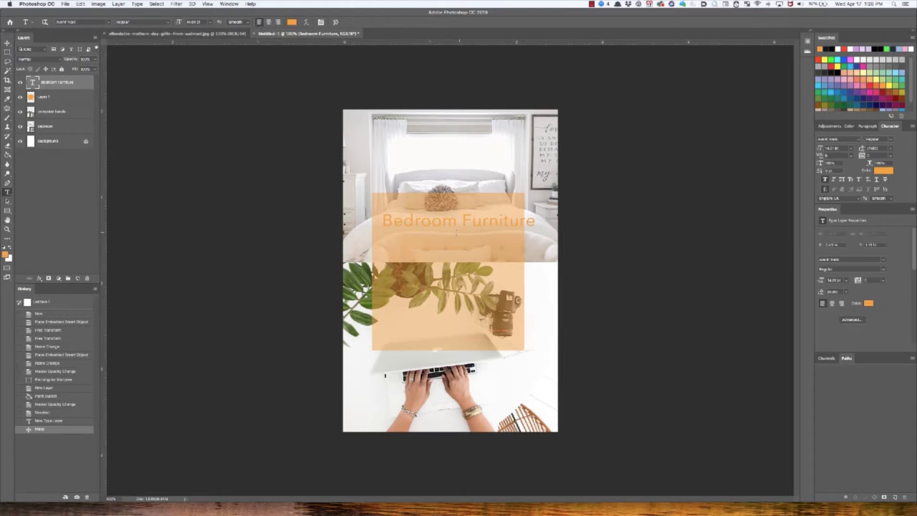
{"action": "left_click", "coordinate": [463, 219]}
{"action": "key", "text": "Return"}
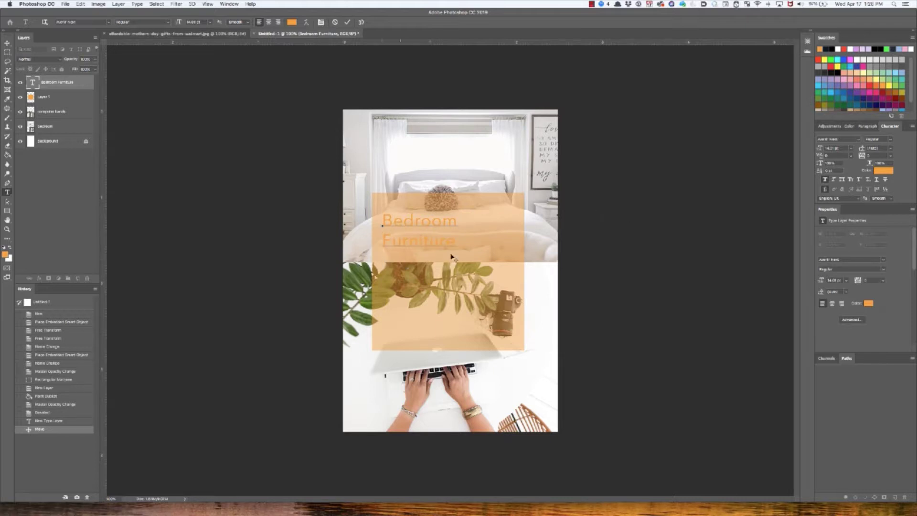
Centre-align the two lines of text and move them to the horizontal middle of the orange box
{"action": "key", "text": "super+a"}
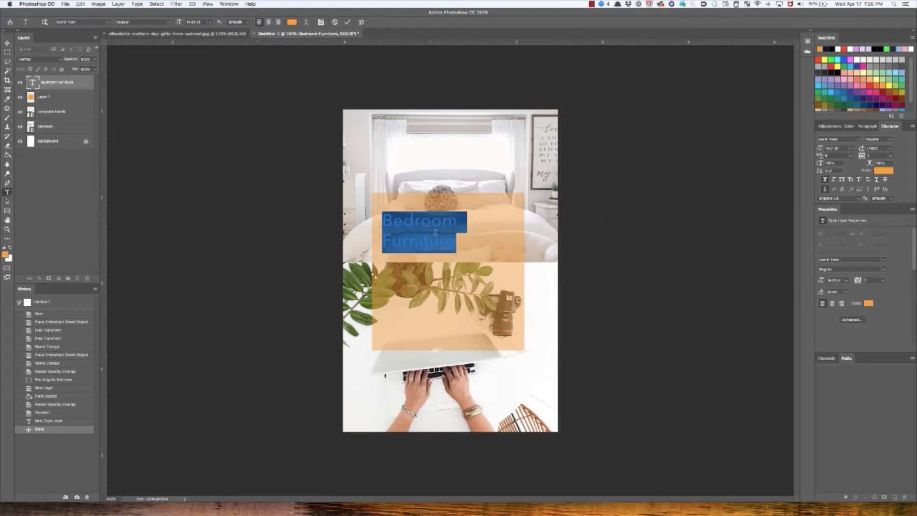
{"action": "left_click", "coordinate": [269, 23]}
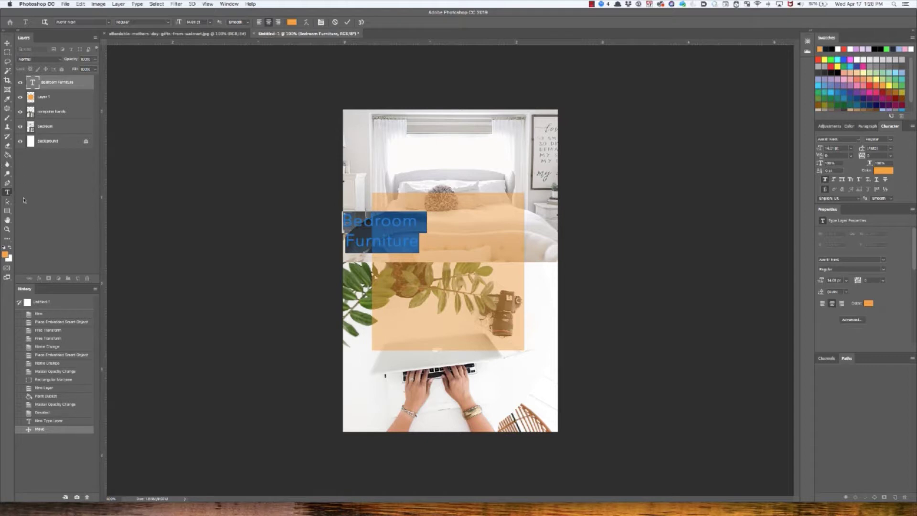
{"action": "left_click", "coordinate": [349, 22]}
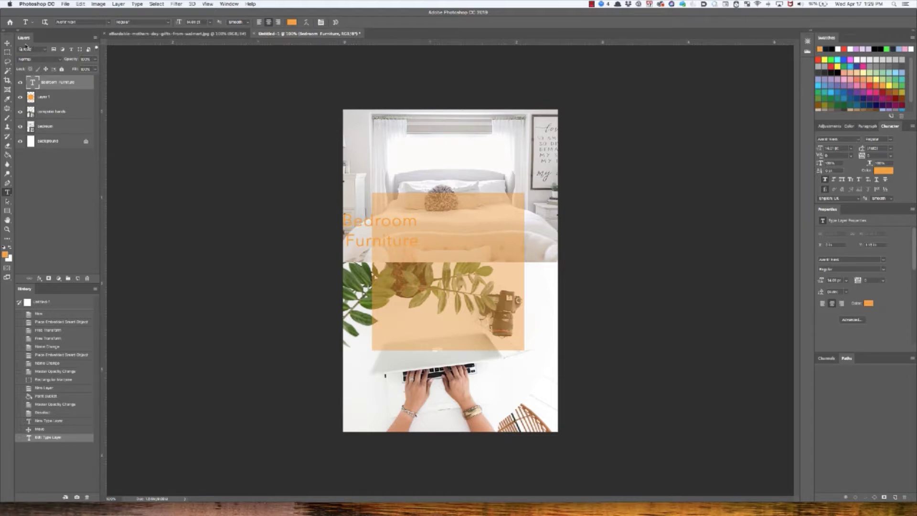
{"action": "left_click", "coordinate": [9, 43]}
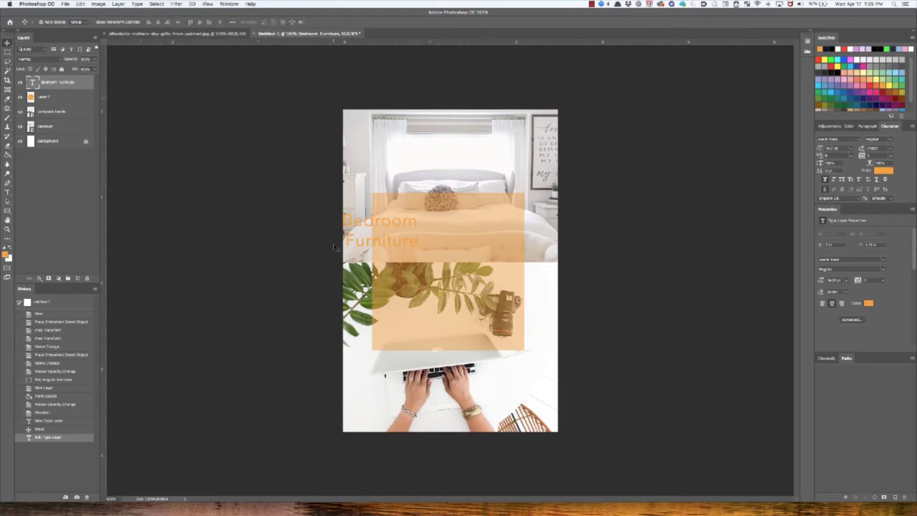
{"action": "left_click_drag", "start_coordinate": [368, 244], "coordinate": [434, 269]}
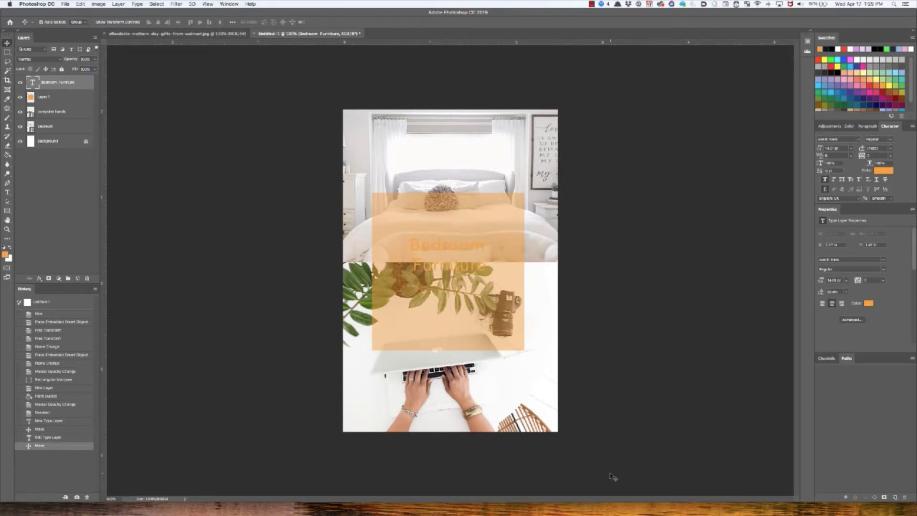
Try near-black and dark magenta swatches as the colour of the "Bedroom Furniture" text
{"action": "left_click", "coordinate": [8, 193]}
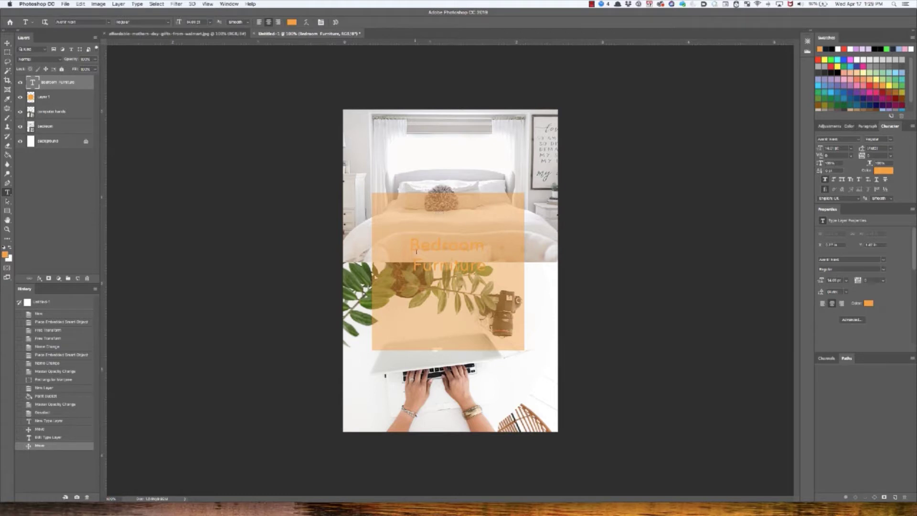
{"action": "left_click_drag", "start_coordinate": [410, 245], "coordinate": [601, 292]}
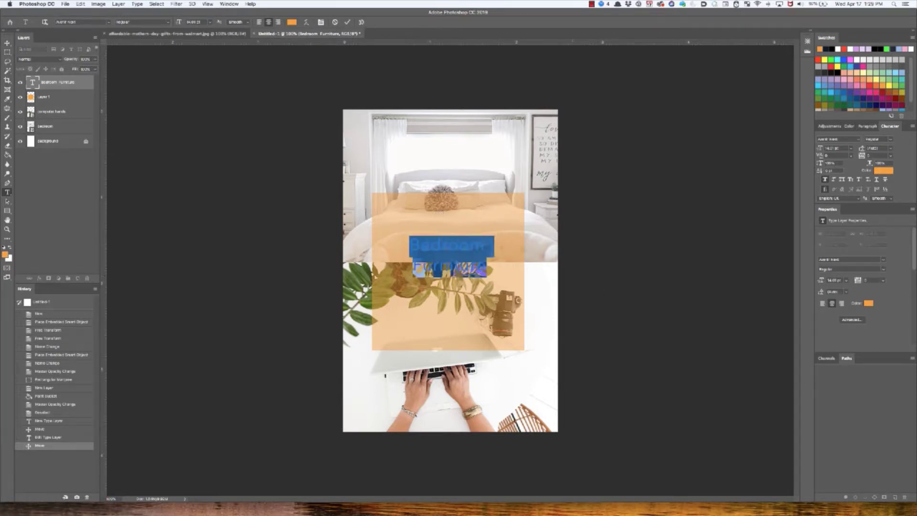
{"action": "left_click", "coordinate": [830, 48]}
{"action": "left_click", "coordinate": [440, 244]}
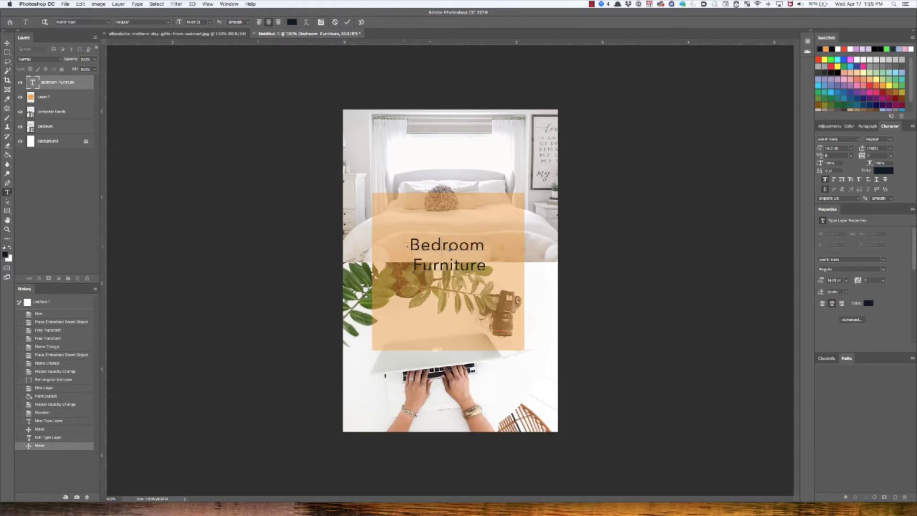
{"action": "key", "text": "super+a"}
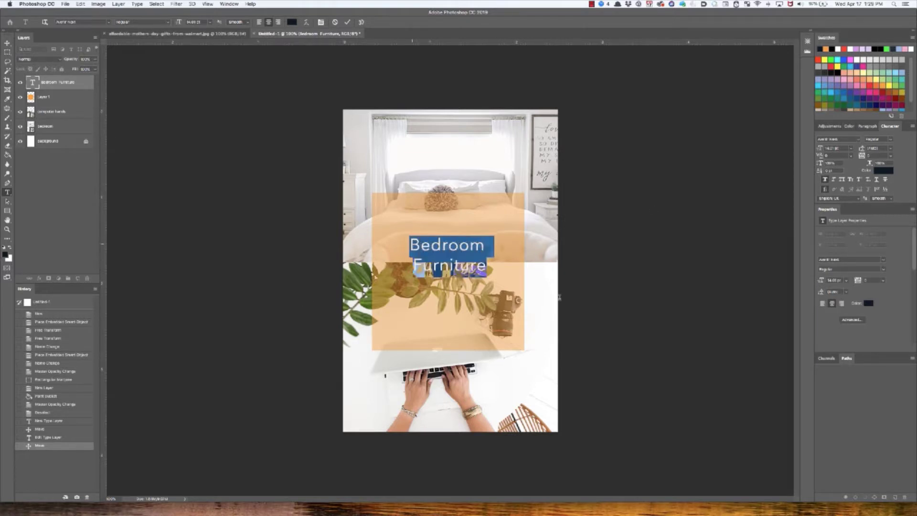
{"action": "left_click", "coordinate": [900, 99]}
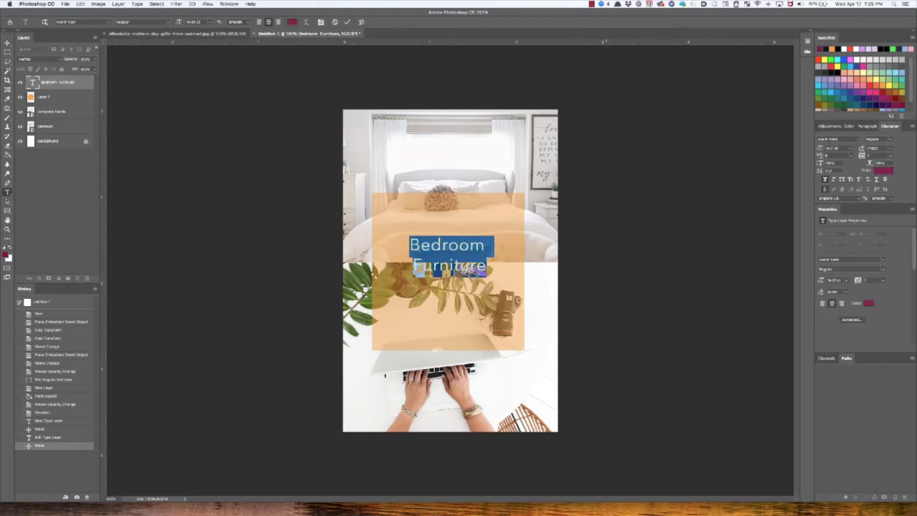
{"action": "left_click", "coordinate": [449, 249]}
Recolour all of the "Bedroom Furniture" text with a dark orange-brown swatch
{"action": "key", "text": "super+a"}
{"action": "left_click", "coordinate": [901, 88]}
{"action": "left_click", "coordinate": [449, 249]}
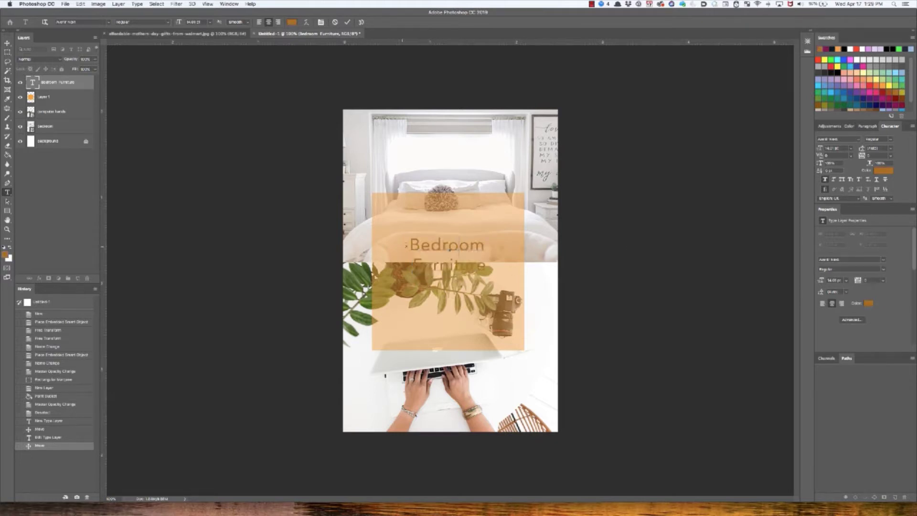
Change the font of the whole "Bedroom Furniture" text to Bebas and enlarge it to about 22 pt
{"action": "left_click_drag", "start_coordinate": [405, 246], "coordinate": [420, 246]}
{"action": "key", "text": "super+a"}
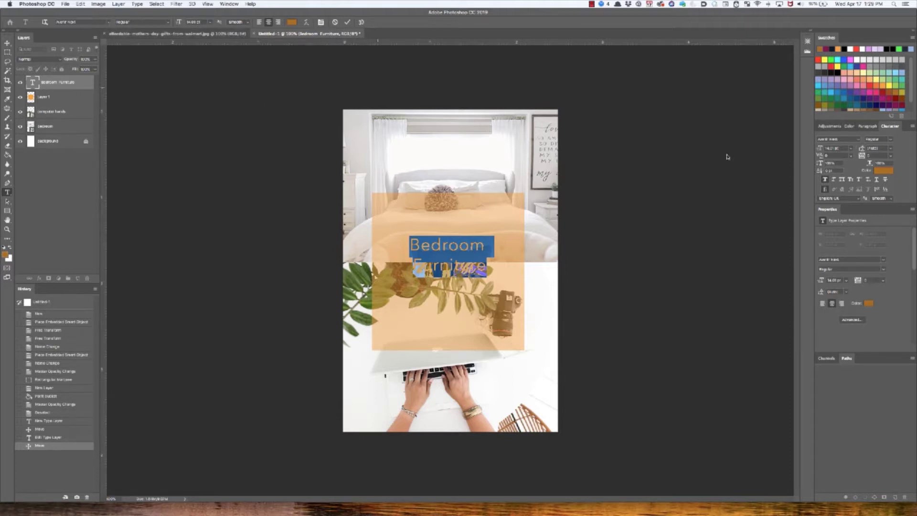
{"action": "left_click", "coordinate": [860, 140]}
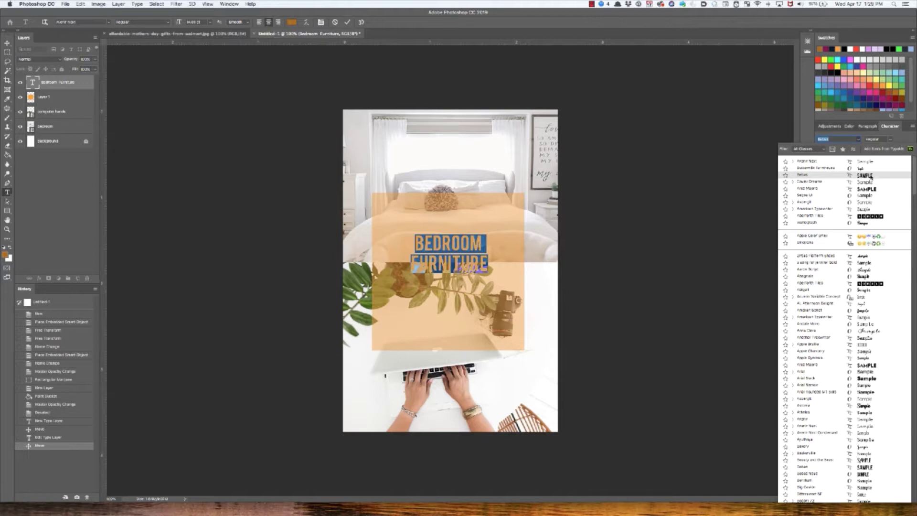
{"action": "left_click", "coordinate": [870, 178]}
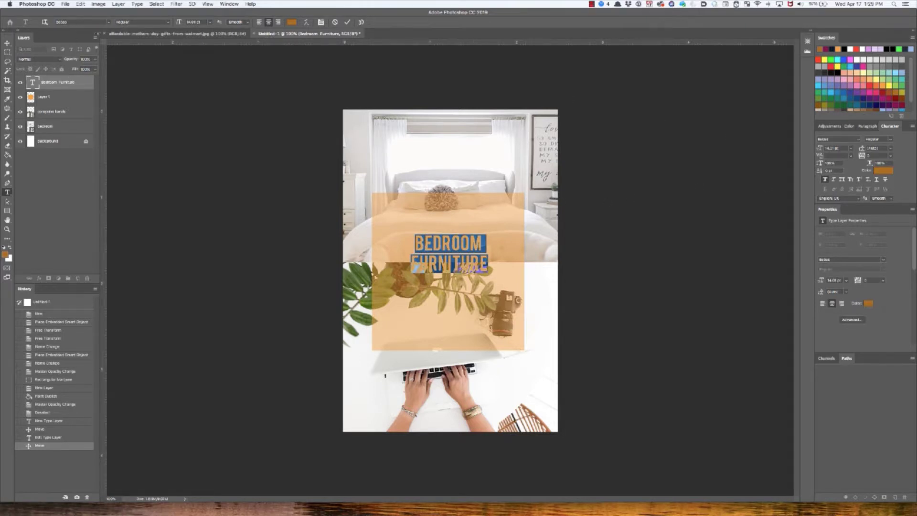
{"action": "left_click_drag", "start_coordinate": [184, 24], "coordinate": [180, 25]}
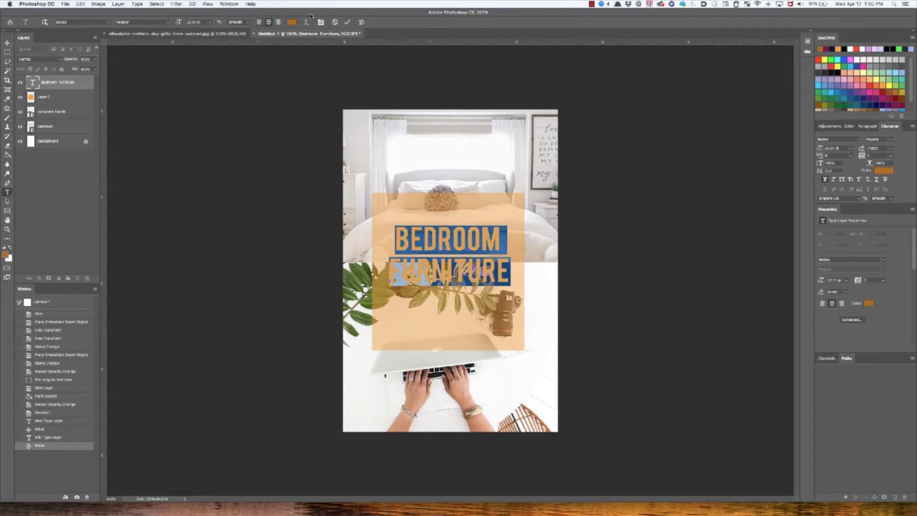
Recolour all of the "Bedroom Furniture" text with the default black foreground colour
{"action": "left_click", "coordinate": [348, 22]}
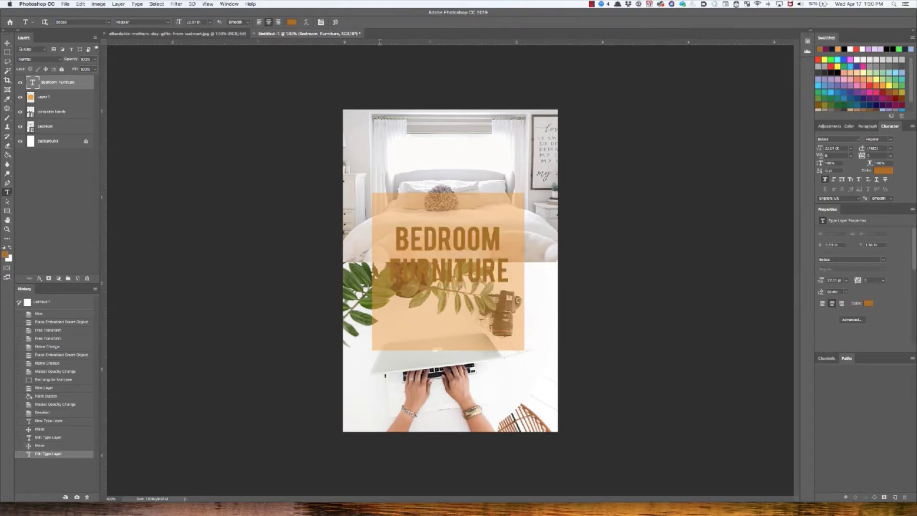
{"action": "left_click", "coordinate": [440, 240]}
{"action": "key", "text": "super+a"}
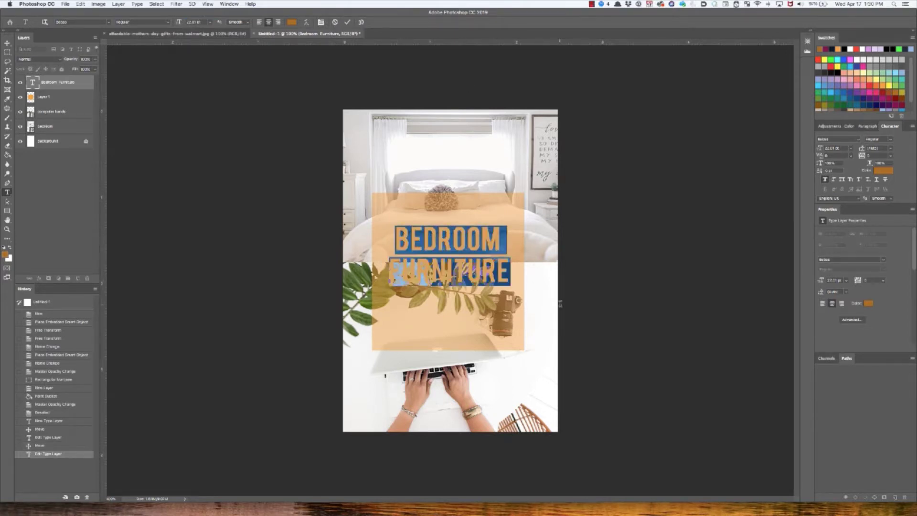
{"action": "left_click", "coordinate": [4, 247]}
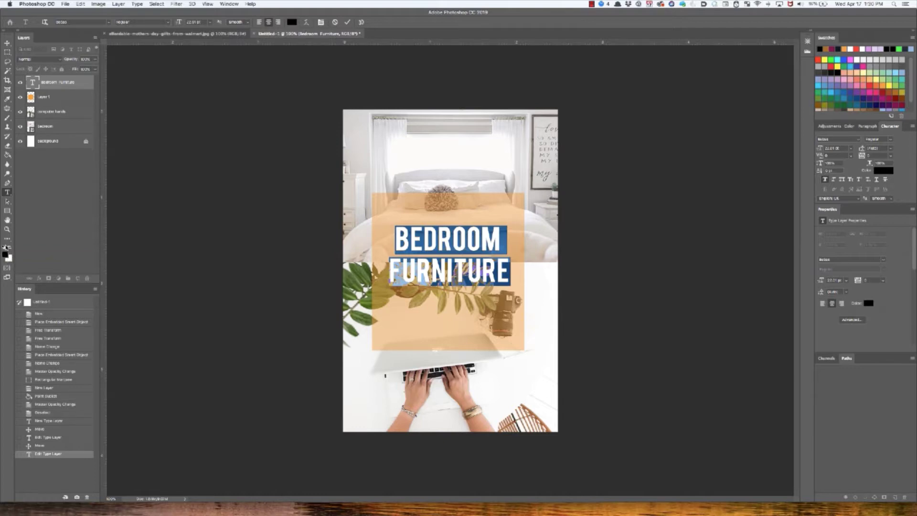
{"action": "left_click", "coordinate": [10, 247]}
{"action": "left_click", "coordinate": [9, 247]}
{"action": "left_click", "coordinate": [472, 247]}
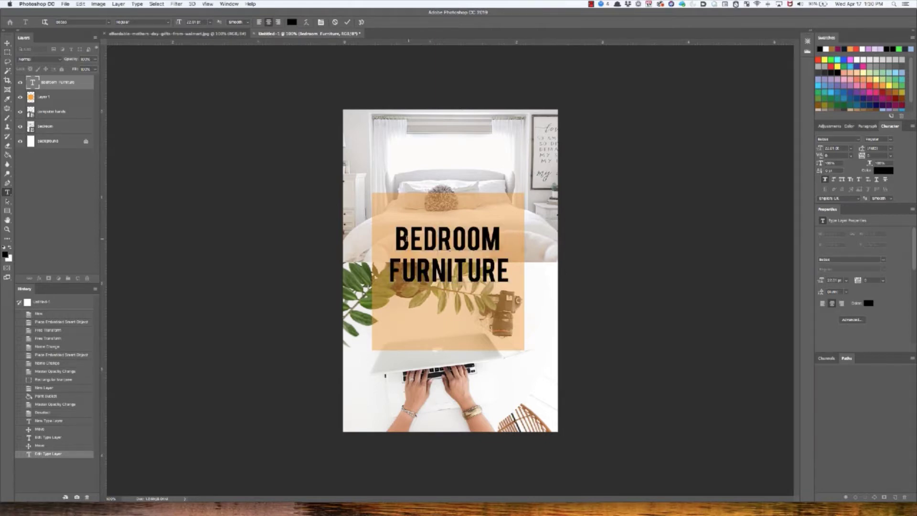
{"action": "left_click_drag", "start_coordinate": [404, 239], "coordinate": [588, 280]}
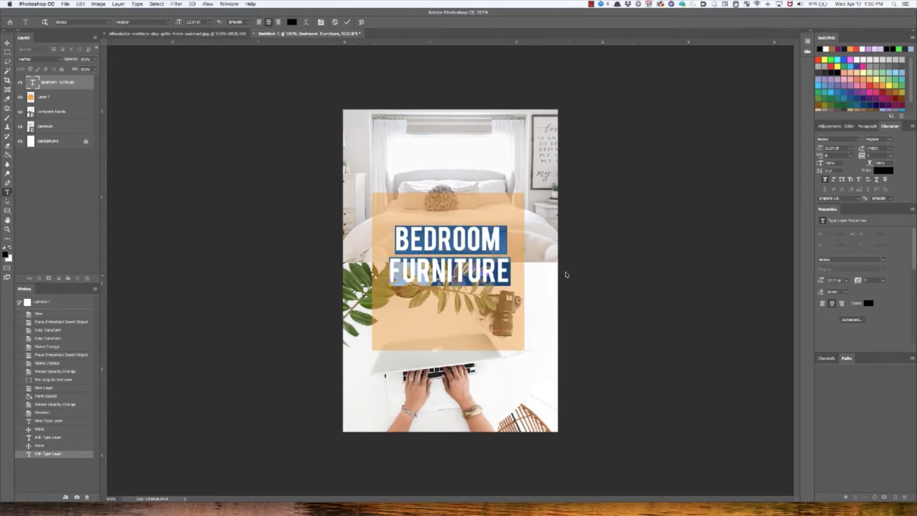
{"action": "left_click", "coordinate": [482, 241]}
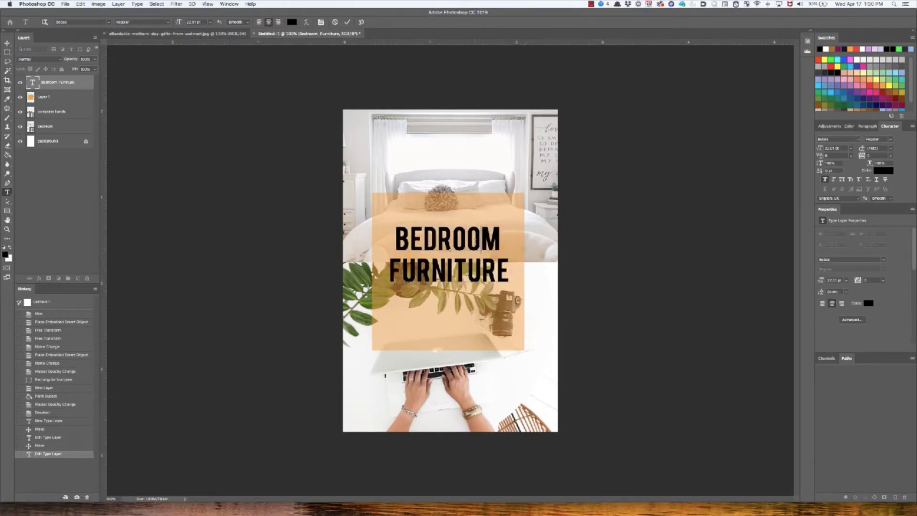
{"action": "left_click", "coordinate": [348, 22]}
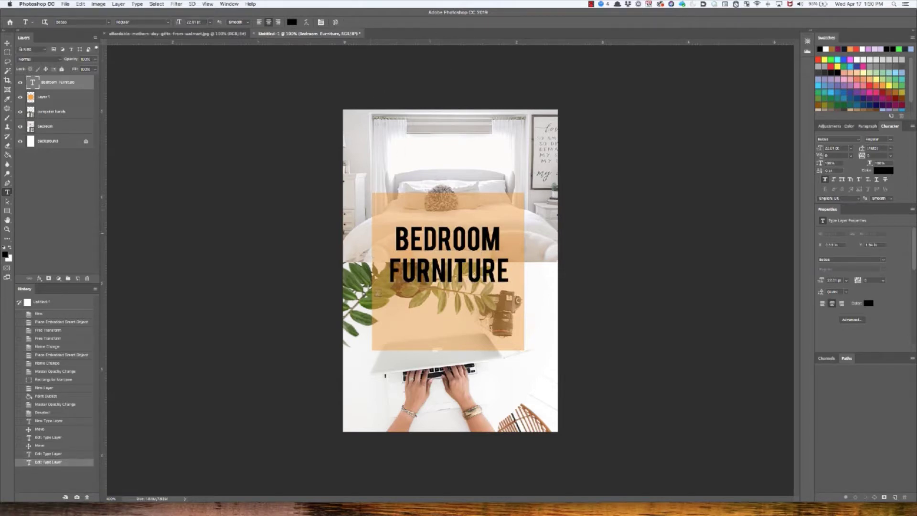
Try a 3 px black inside stroke around the orange box directly on its semi-transparent layer
{"action": "left_click", "coordinate": [47, 99]}
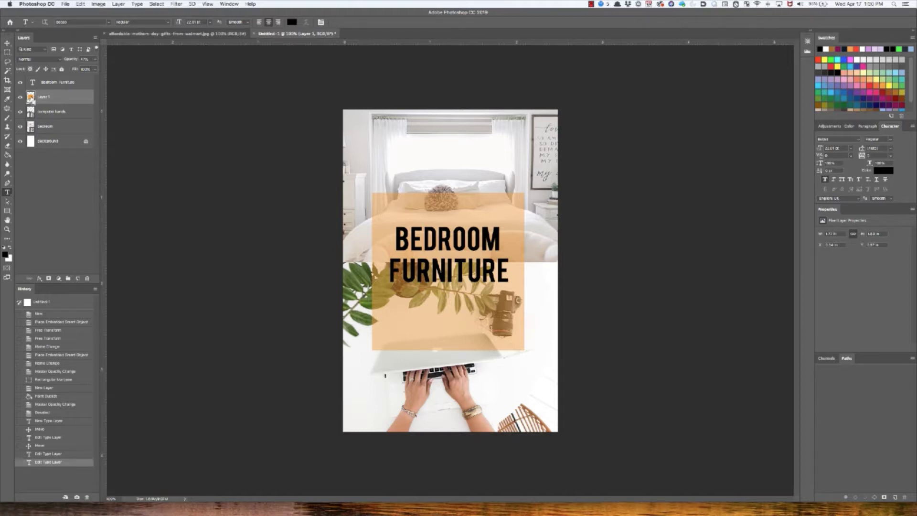
{"action": "left_click", "coordinate": [30, 97], "text": "super"}
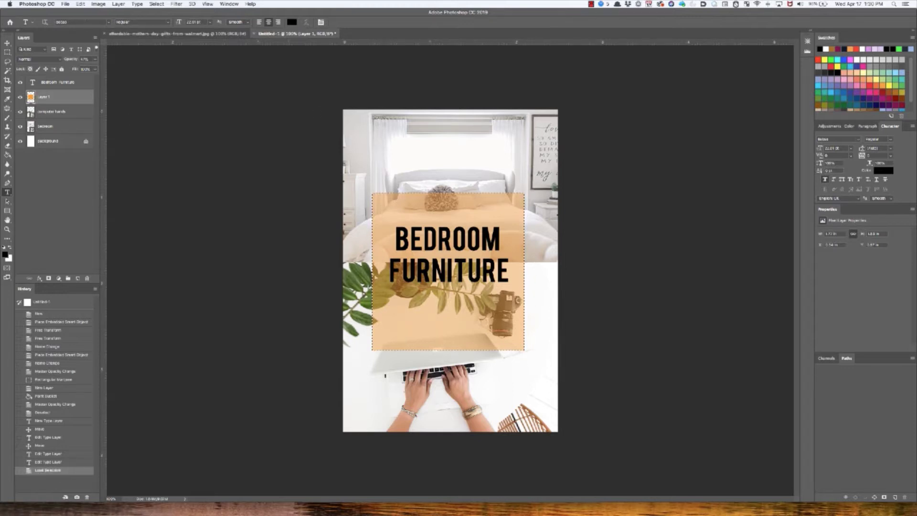
{"action": "left_click", "coordinate": [80, 4]}
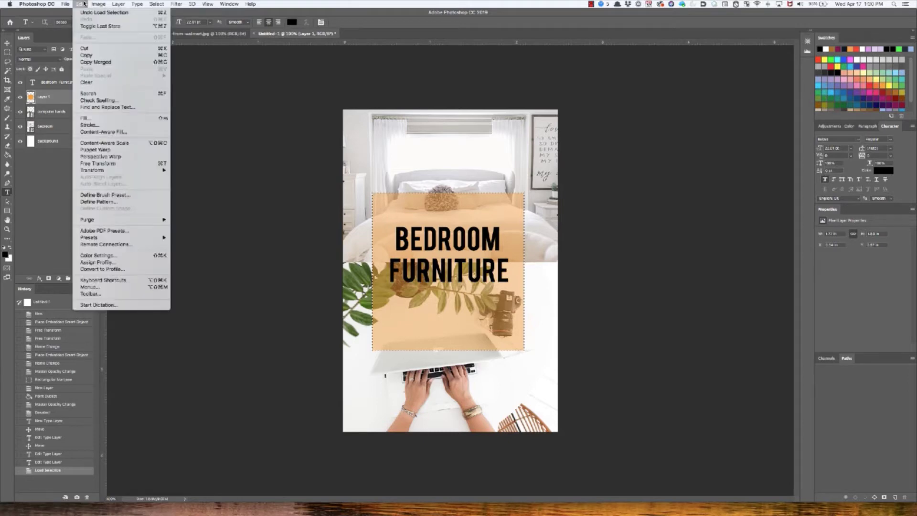
{"action": "left_click", "coordinate": [82, 127]}
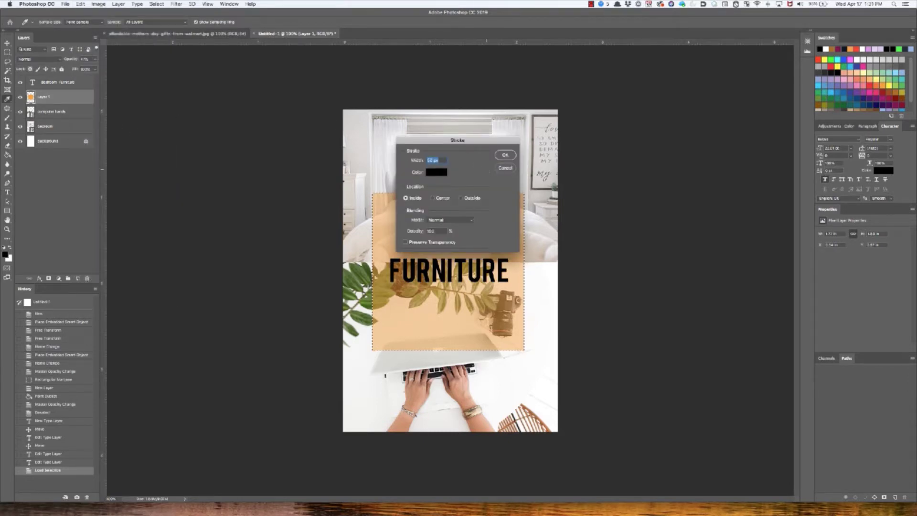
{"action": "type", "text": "3"}
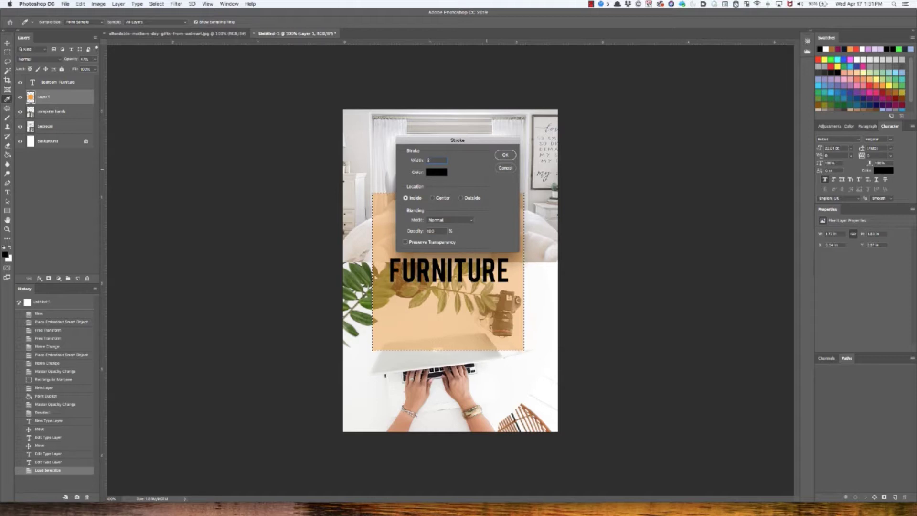
{"action": "type", "text": "x"}
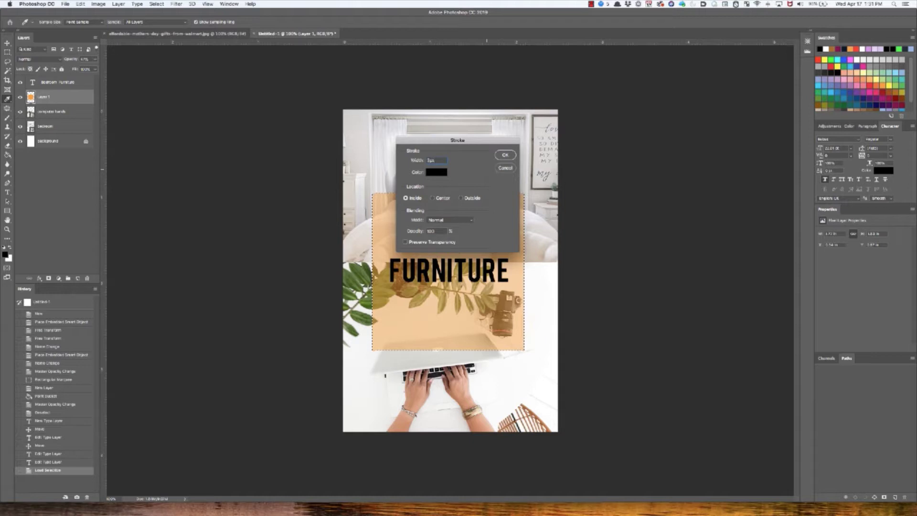
{"action": "key", "text": "Return"}
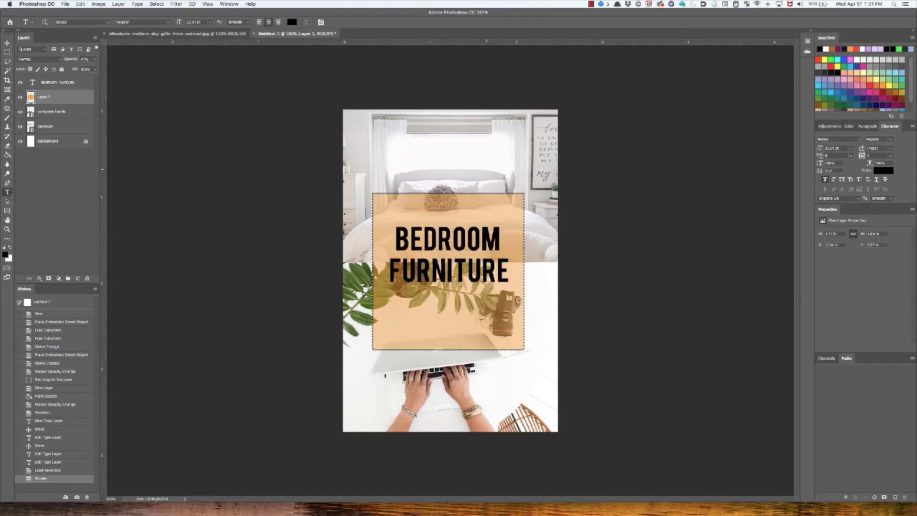
{"action": "left_click", "coordinate": [156, 3]}
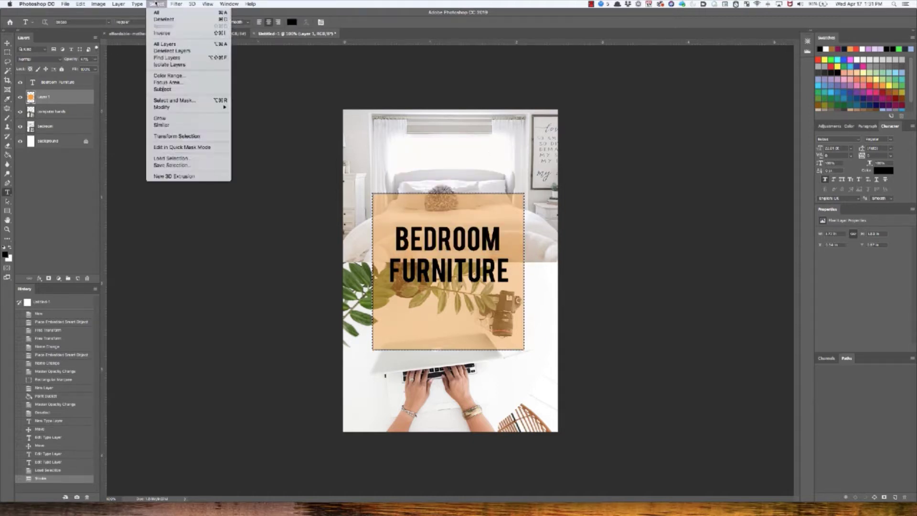
{"action": "left_click", "coordinate": [163, 19]}
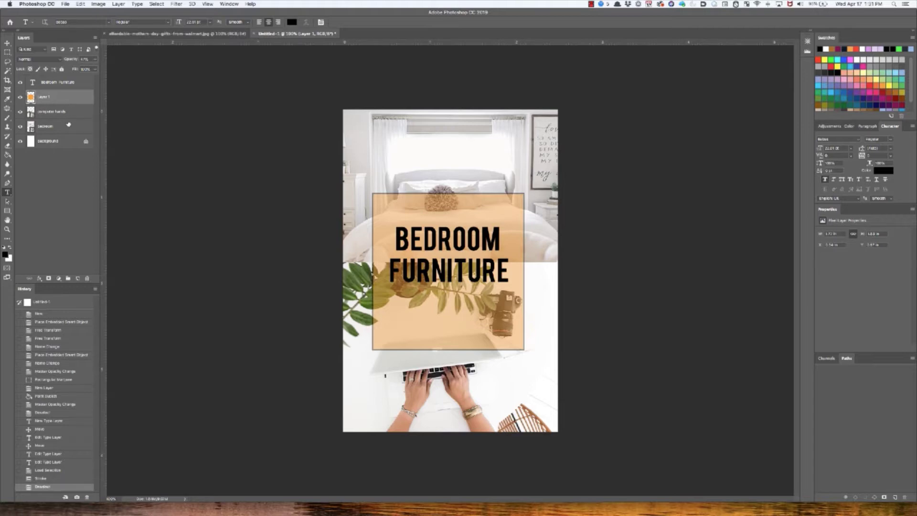
Undo the stroke on the orange box's layer and clear the selection
{"action": "key", "text": "super+z"}
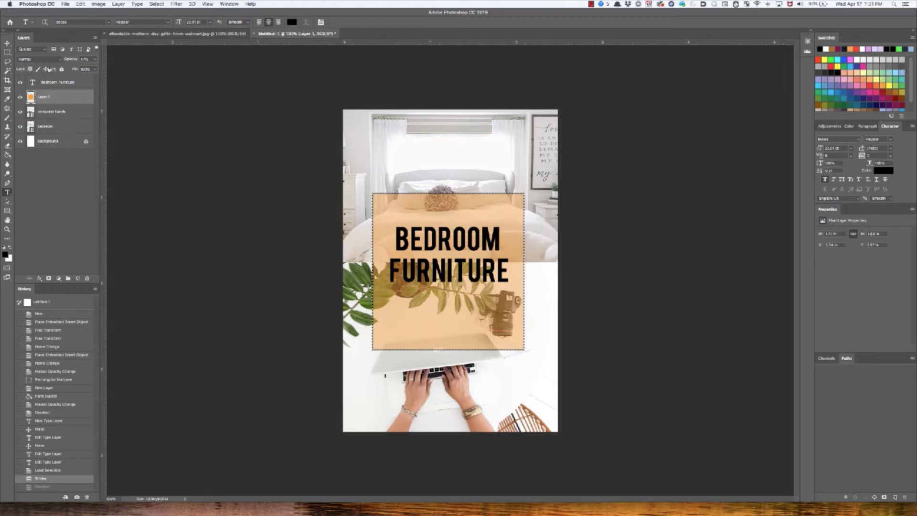
{"action": "left_click", "coordinate": [82, 4]}
{"action": "left_click", "coordinate": [58, 471]}
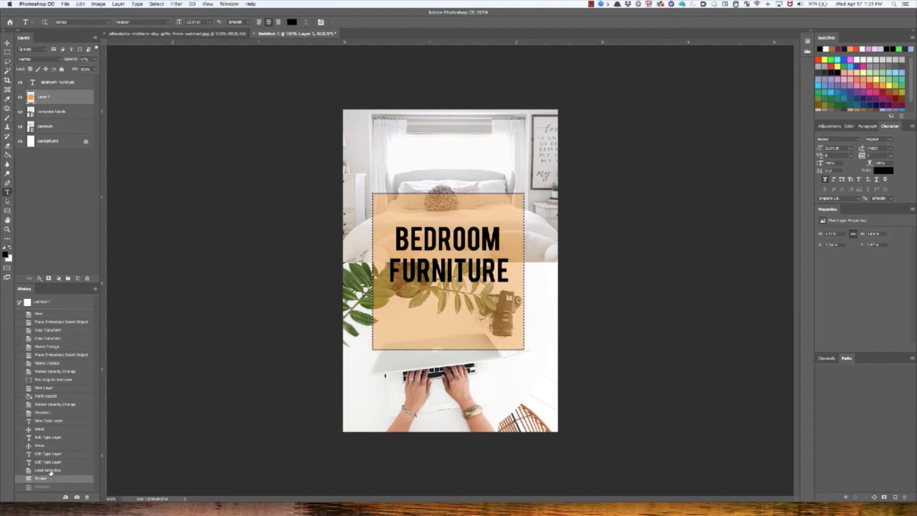
{"action": "left_click", "coordinate": [51, 471]}
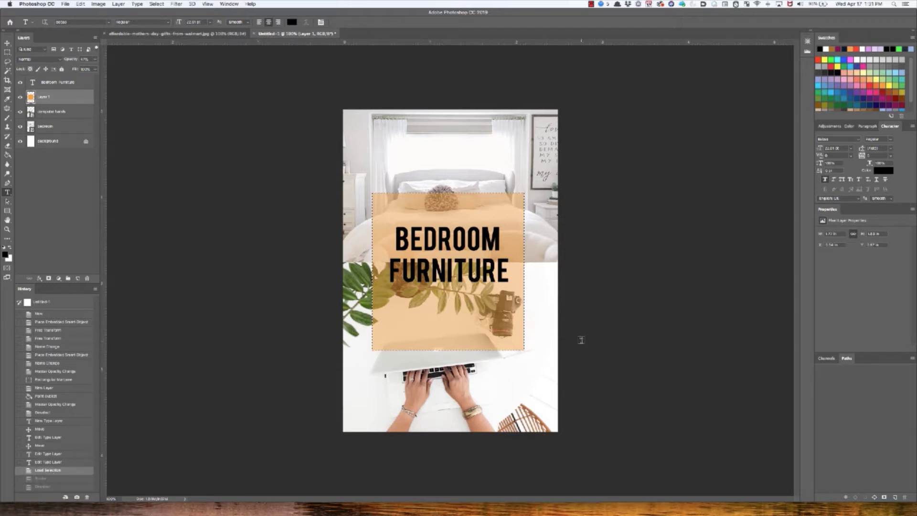
{"action": "key", "text": "super+d"}
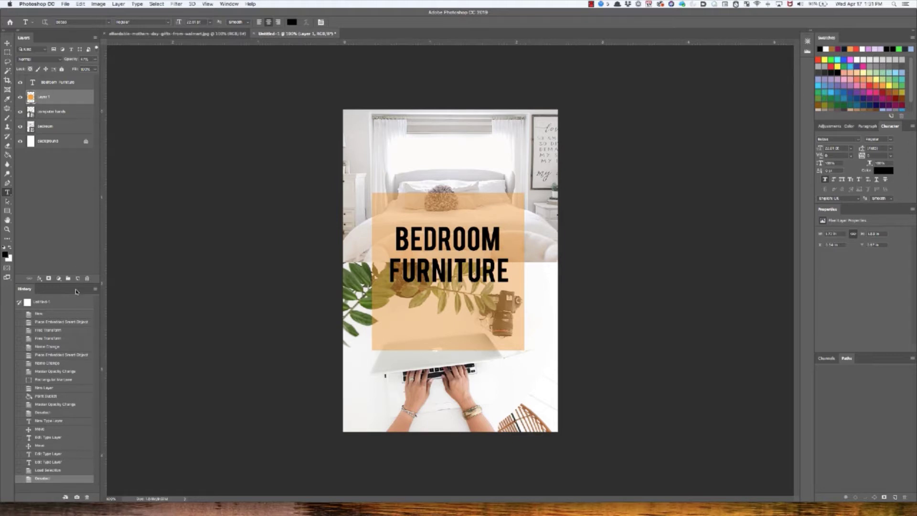
Create a new layer above the orange box and stroke the box's outline on it with a 3 px black inside border
{"action": "left_click", "coordinate": [77, 279]}
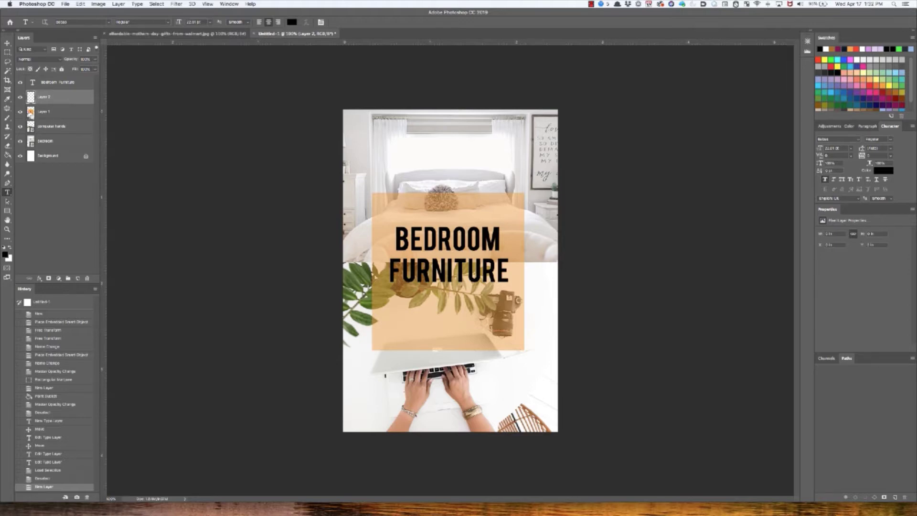
{"action": "left_click", "coordinate": [30, 113], "text": "super"}
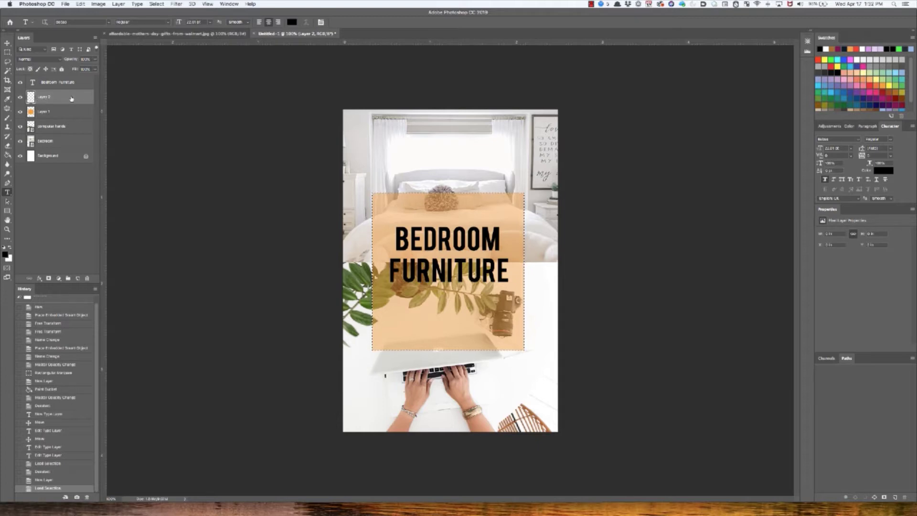
{"action": "left_click", "coordinate": [80, 4]}
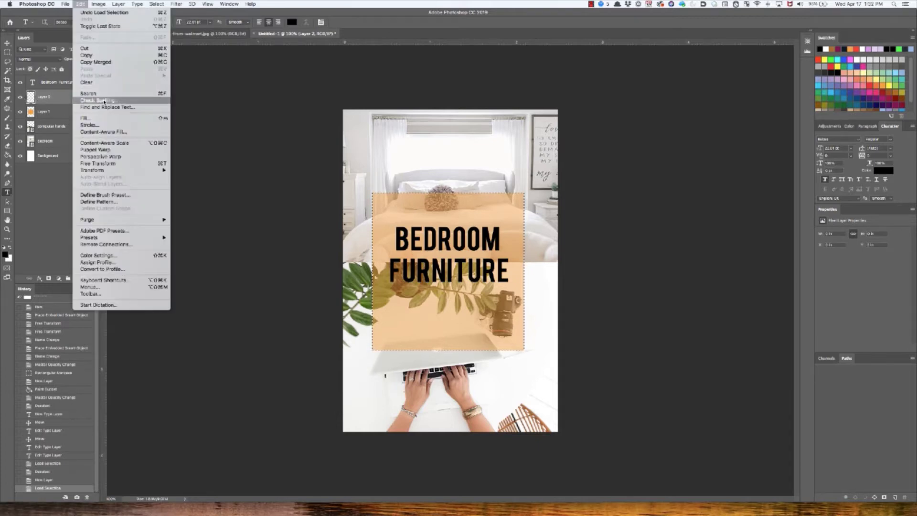
{"action": "left_click", "coordinate": [108, 126]}
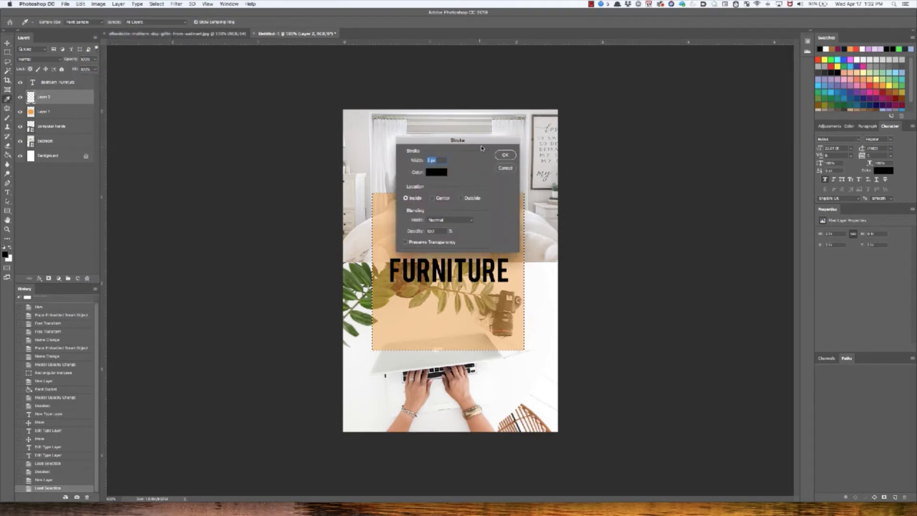
{"action": "left_click", "coordinate": [506, 155]}
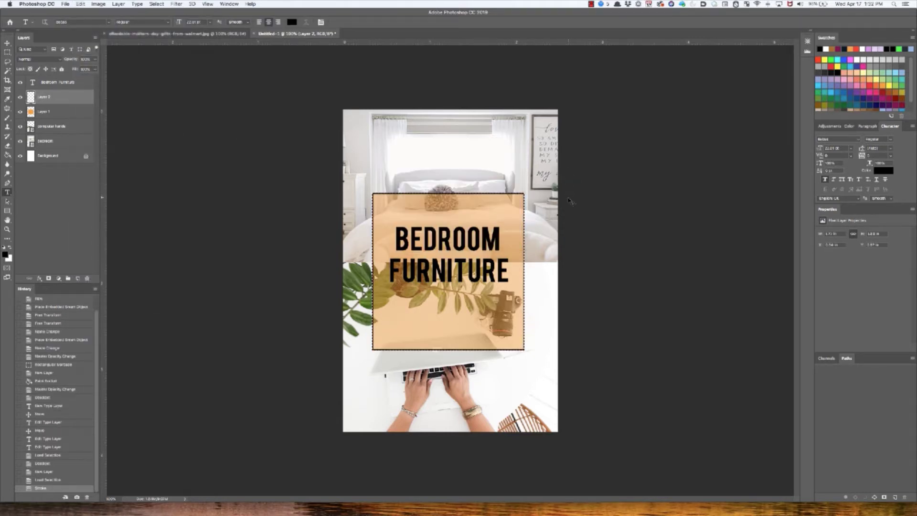
{"action": "key", "text": "super+d"}
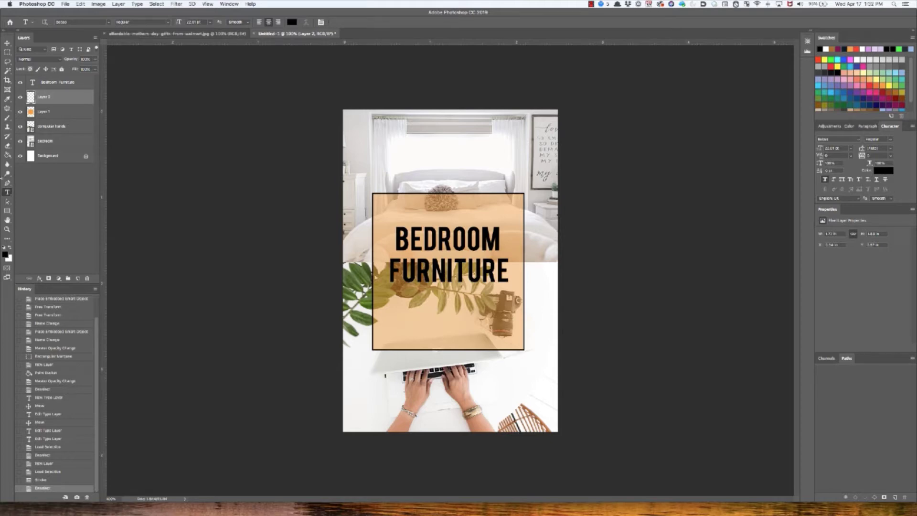
{"action": "left_click", "coordinate": [499, 323]}
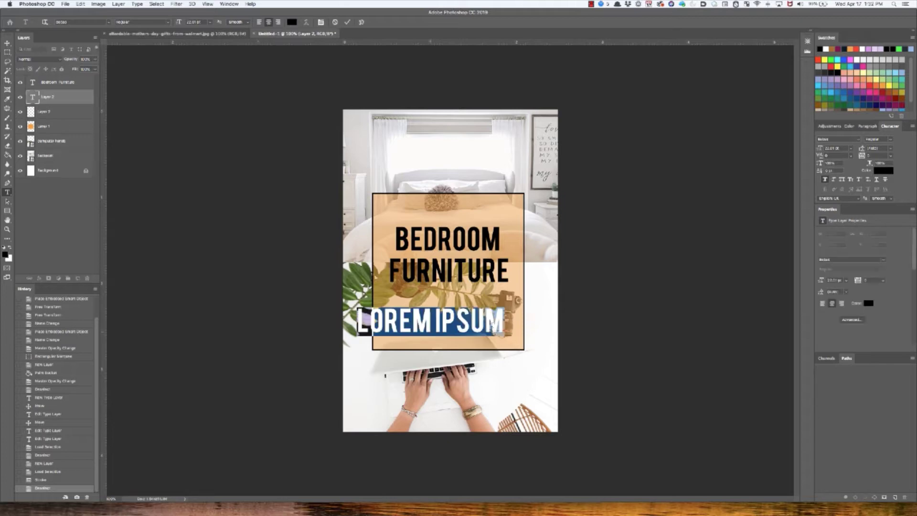
{"action": "type", "text": "www.sengerson."}
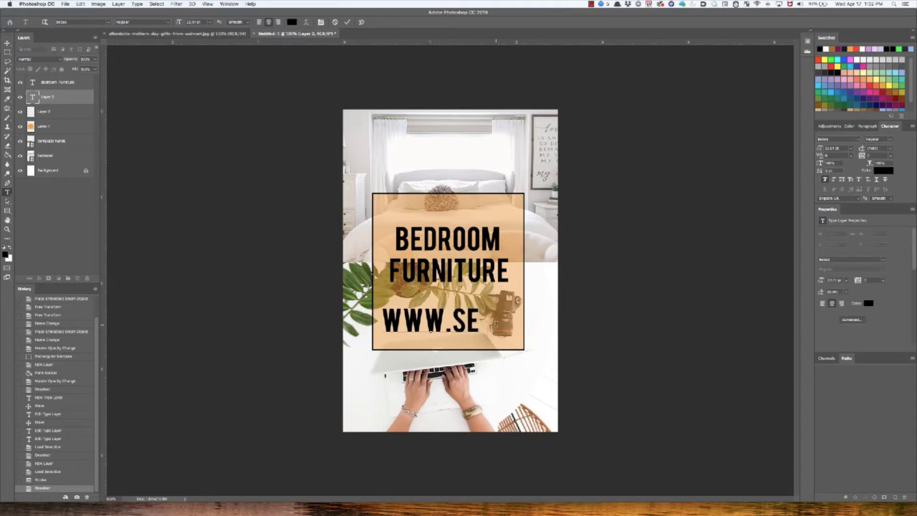
{"action": "type", "text": "com"}
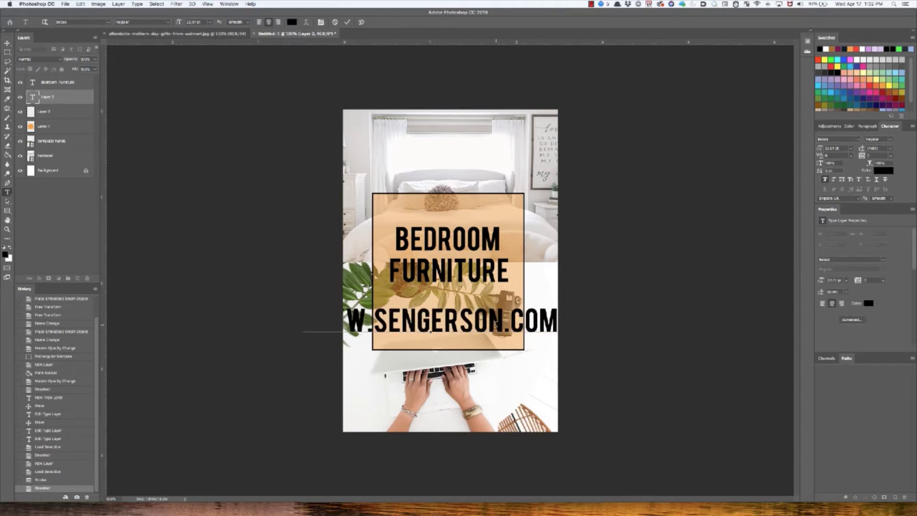
{"action": "key", "text": "super+a"}
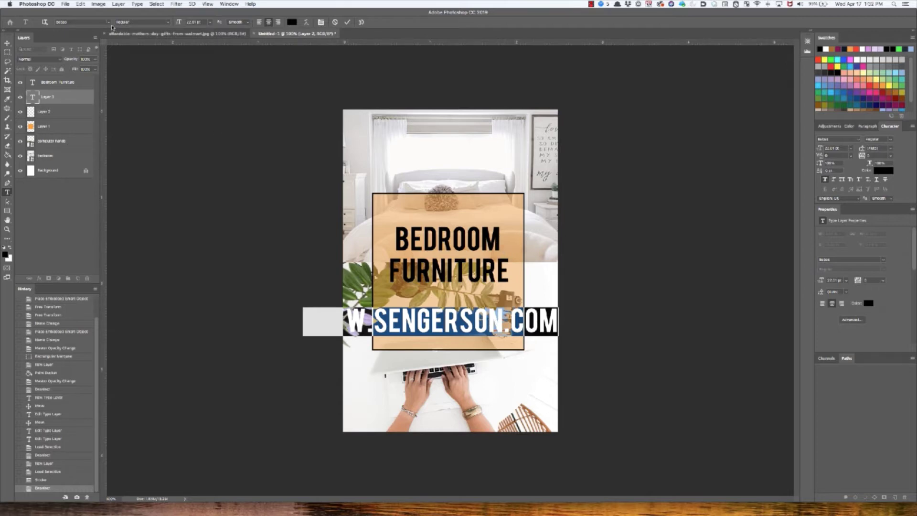
{"action": "left_click", "coordinate": [108, 23]}
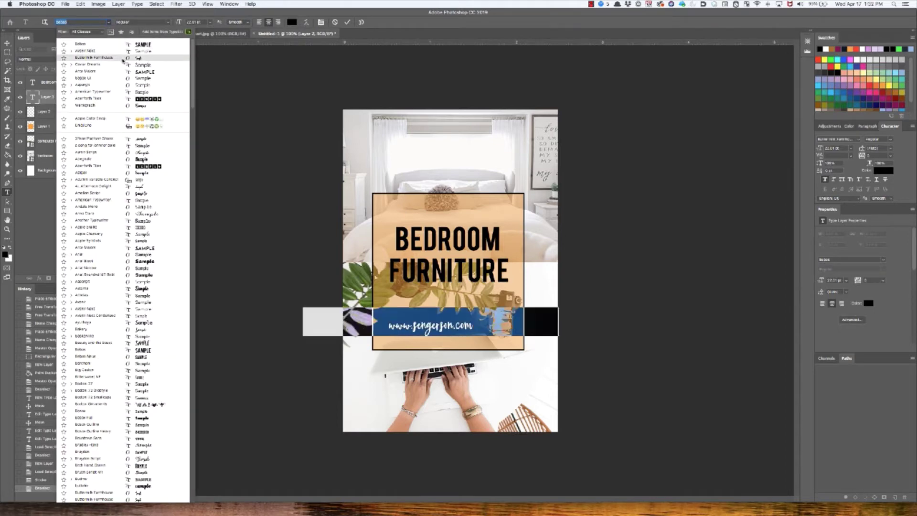
{"action": "left_click", "coordinate": [90, 58]}
{"action": "left_click", "coordinate": [348, 22]}
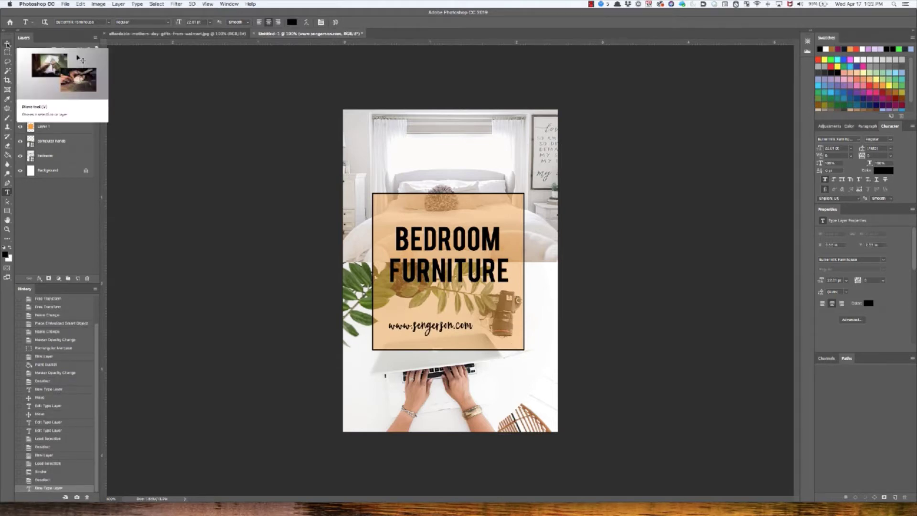
Move the website address down to the horizontal middle of the orange box, just above its lower border
{"action": "left_click", "coordinate": [7, 43]}
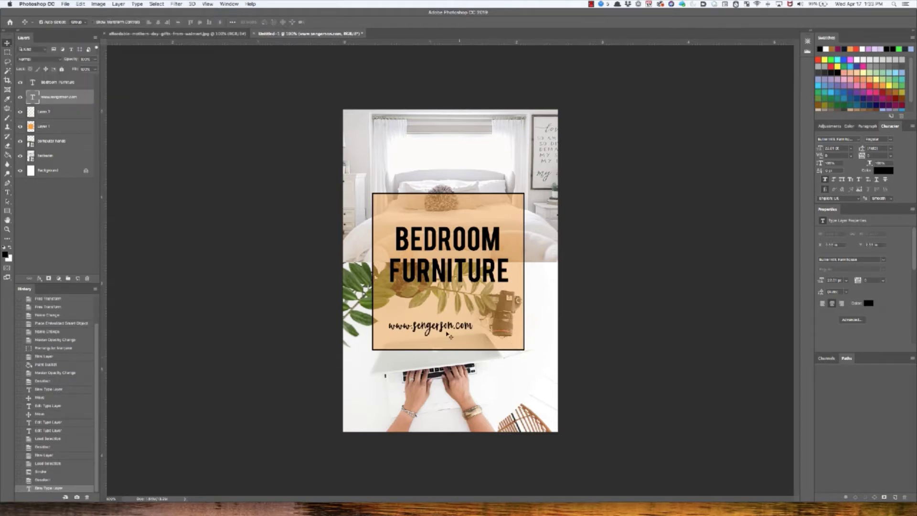
{"action": "left_click_drag", "start_coordinate": [443, 326], "coordinate": [454, 337]}
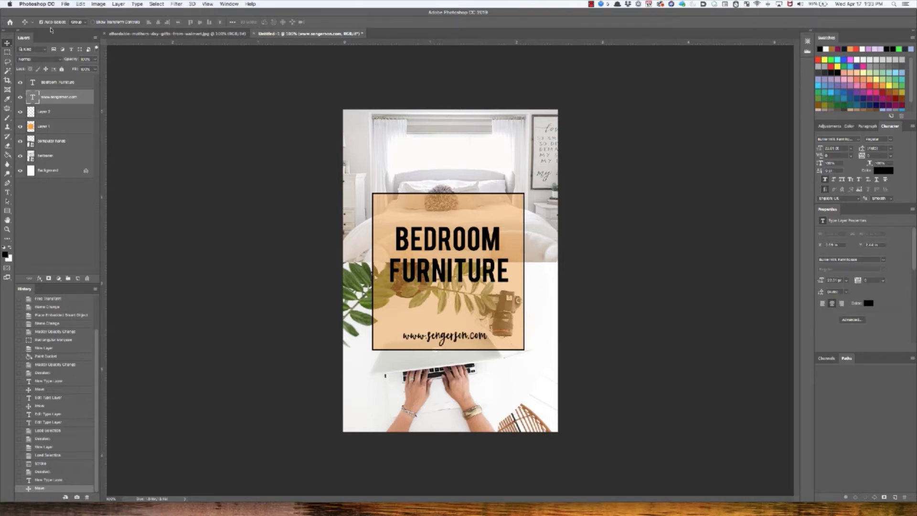
{"action": "left_click", "coordinate": [9, 54]}
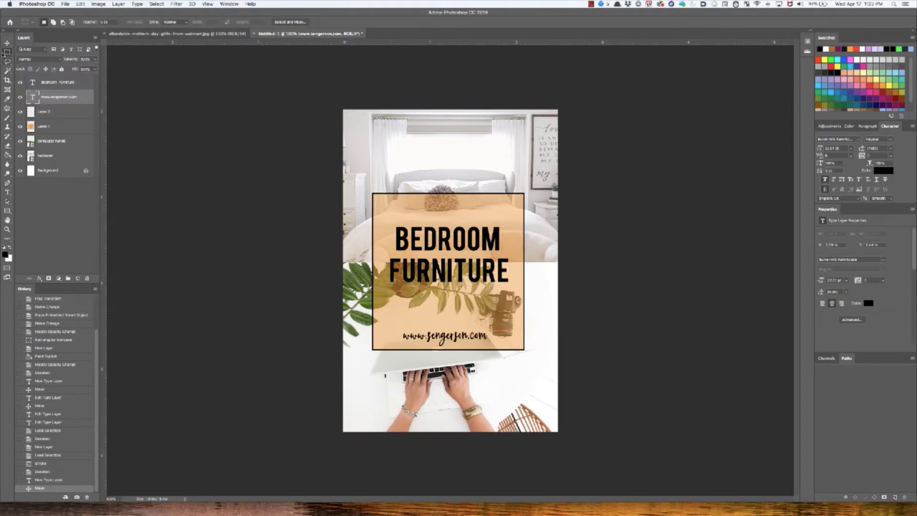
Crop the collage to a rectangular selection drawn just outside the orange box, and undo the crop
{"action": "right_click", "coordinate": [7, 53]}
{"action": "left_click", "coordinate": [27, 53]}
{"action": "left_click_drag", "start_coordinate": [362, 176], "coordinate": [533, 374]}
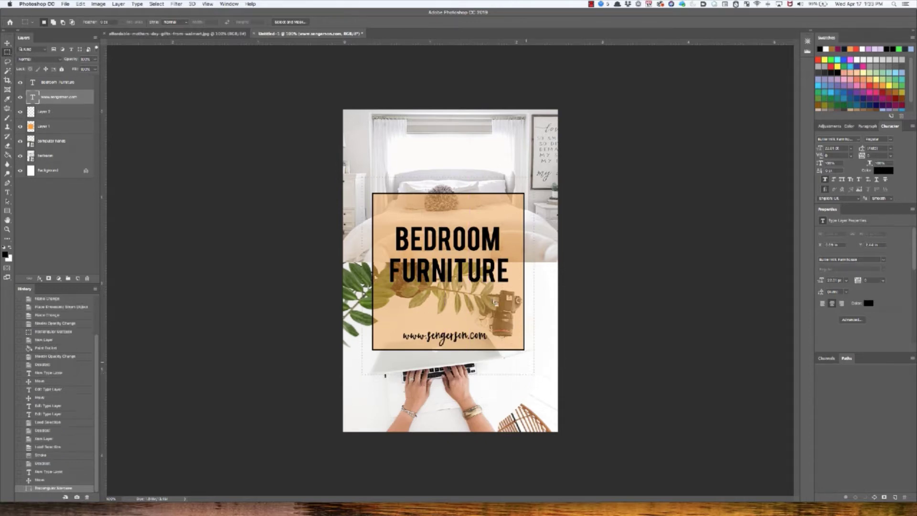
{"action": "left_click", "coordinate": [82, 4]}
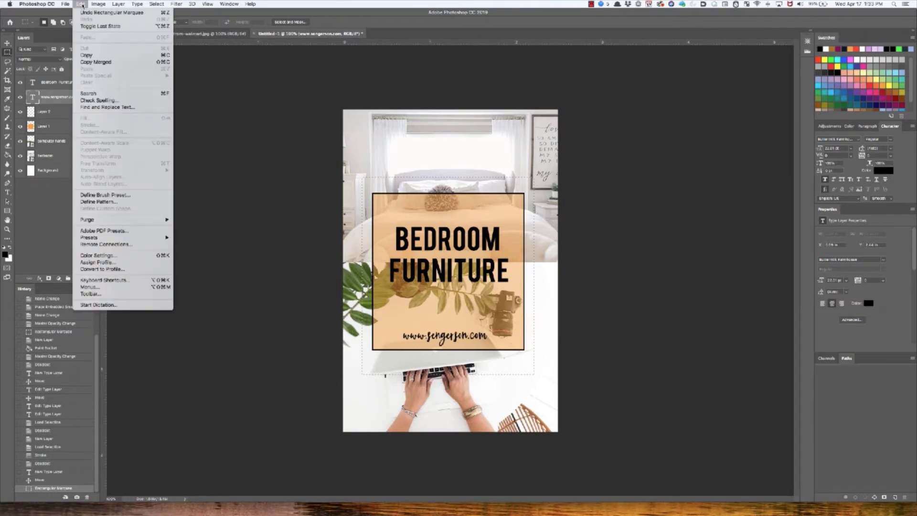
{"action": "mouse_move", "coordinate": [103, 4]}
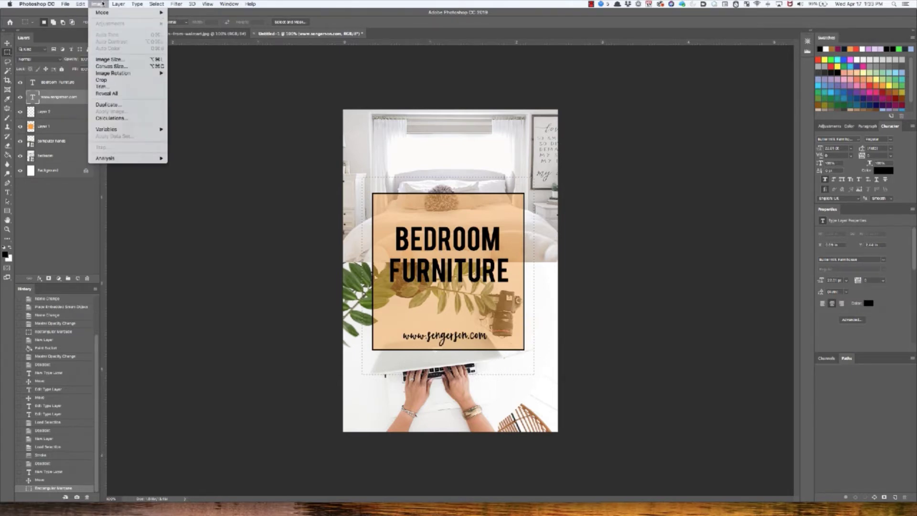
{"action": "left_click", "coordinate": [101, 79]}
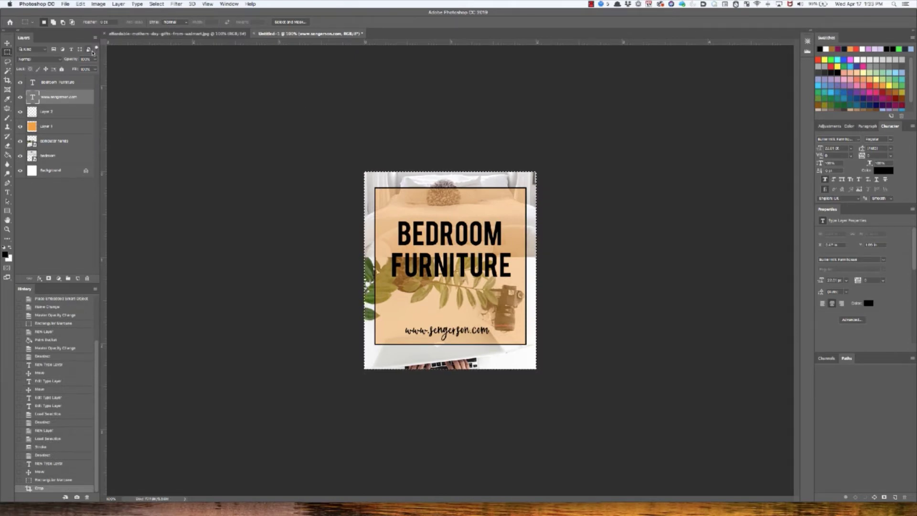
{"action": "key", "text": "super+z"}
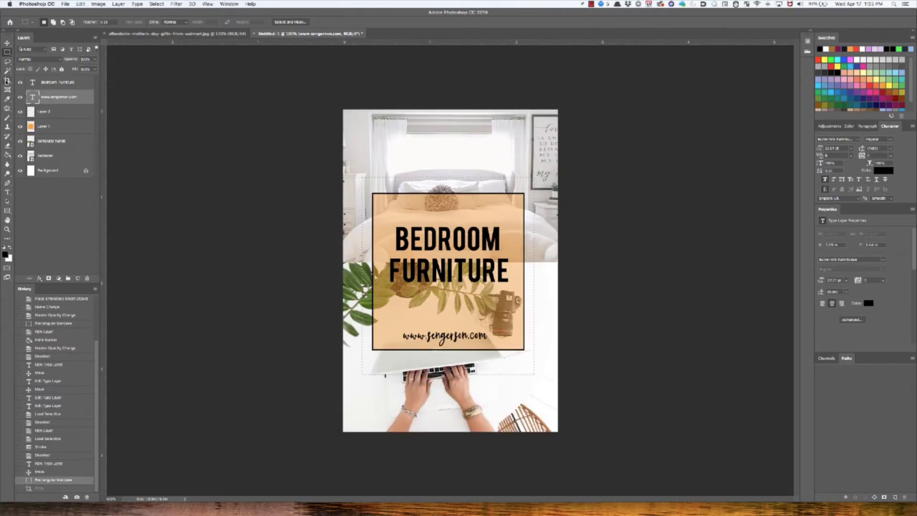
Try the Crop tool on the collage: reset the crop frame to the full canvas, shrink it from the upper-right corner and abandon the crop
{"action": "left_click", "coordinate": [6, 80]}
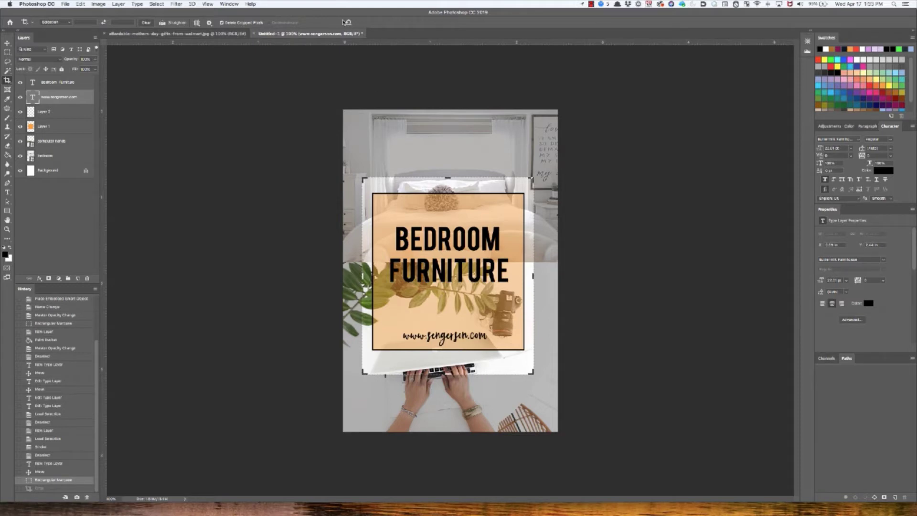
{"action": "left_click", "coordinate": [347, 22]}
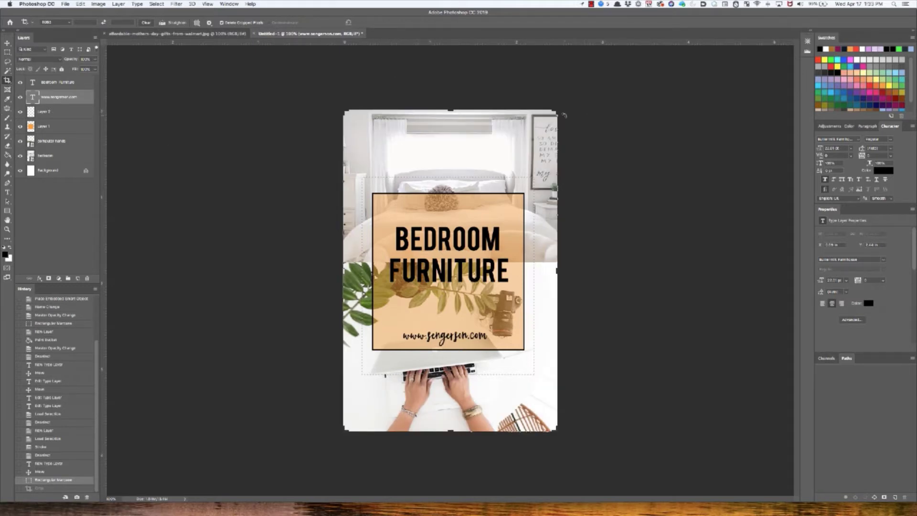
{"action": "left_click_drag", "start_coordinate": [557, 112], "coordinate": [541, 158]}
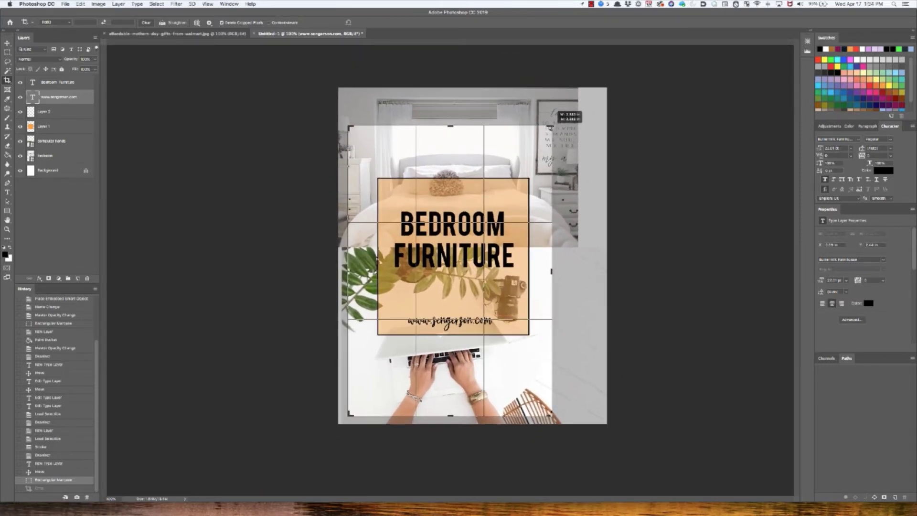
{"action": "left_click", "coordinate": [361, 22]}
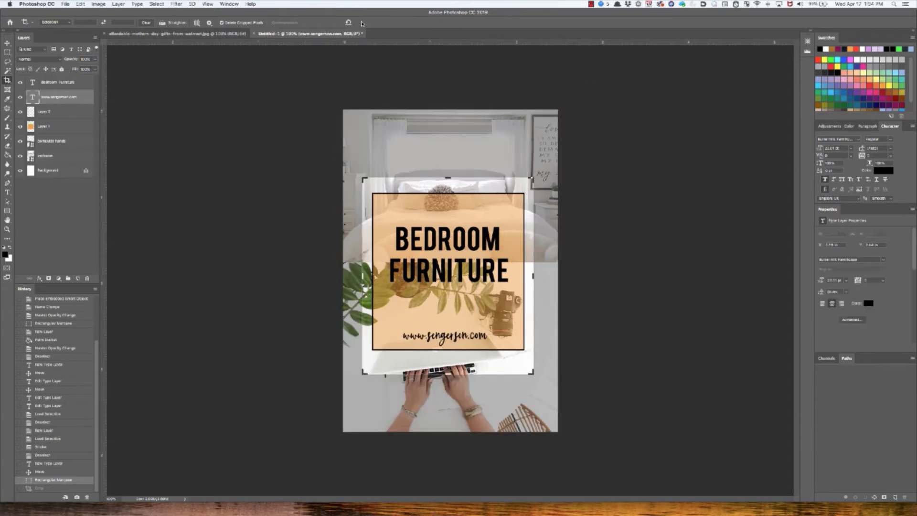
{"action": "key", "text": "v"}
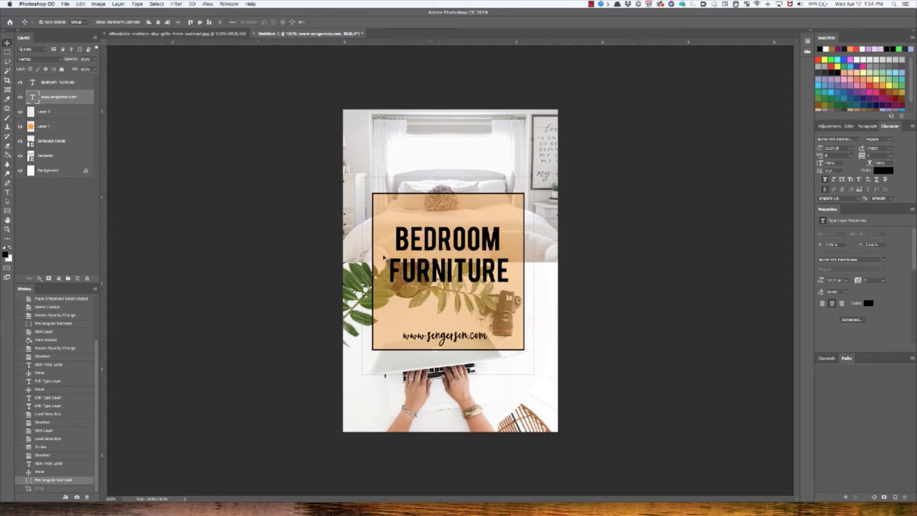
Check the collage document's pixel width, height, channels and resolution in the document information
{"action": "left_click", "coordinate": [165, 499]}
{"action": "left_click", "coordinate": [163, 499]}
{"action": "left_click", "coordinate": [163, 499]}
{"action": "mouse_move", "coordinate": [162, 499]}
{"action": "left_mouse_down"}
{"action": "mouse_move", "coordinate": [171, 474]}
{"action": "mouse_move", "coordinate": [159, 492]}
{"action": "mouse_move", "coordinate": [156, 475]}
{"action": "mouse_move", "coordinate": [158, 497]}
{"action": "left_mouse_up"}
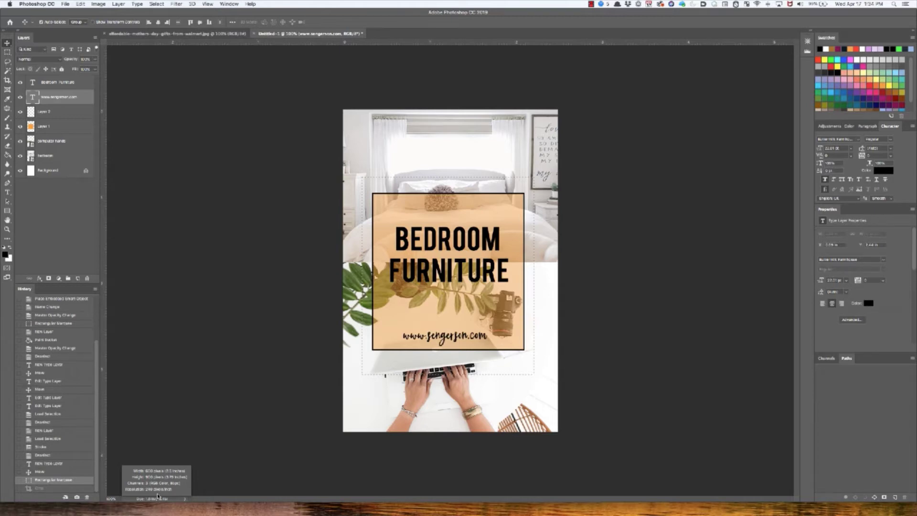
{"action": "left_click_drag", "start_coordinate": [157, 496], "coordinate": [158, 497]}
{"action": "left_click", "coordinate": [157, 496]}
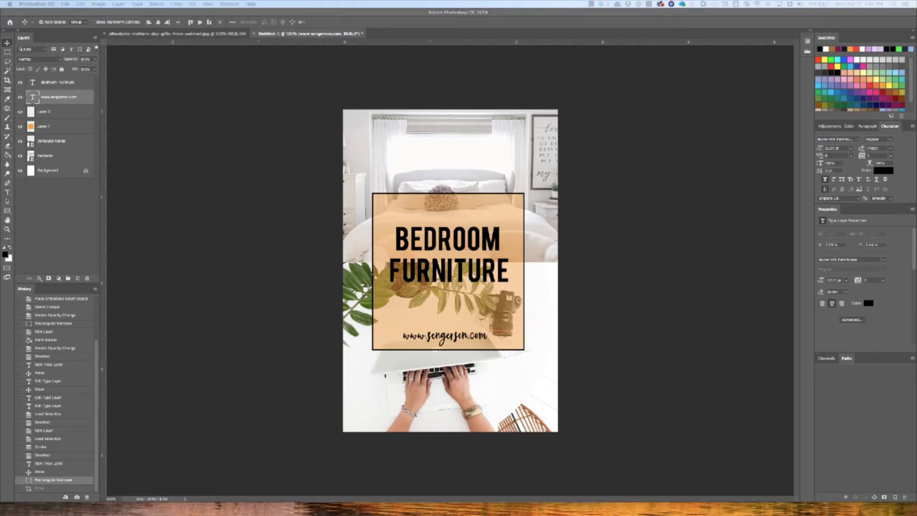
Switch to the browser, search Google for "best image size for facebook cover" and read the recommended desktop dimensions
{"action": "left_click_drag", "start_coordinate": [668, 515], "coordinate": [576, 87]}
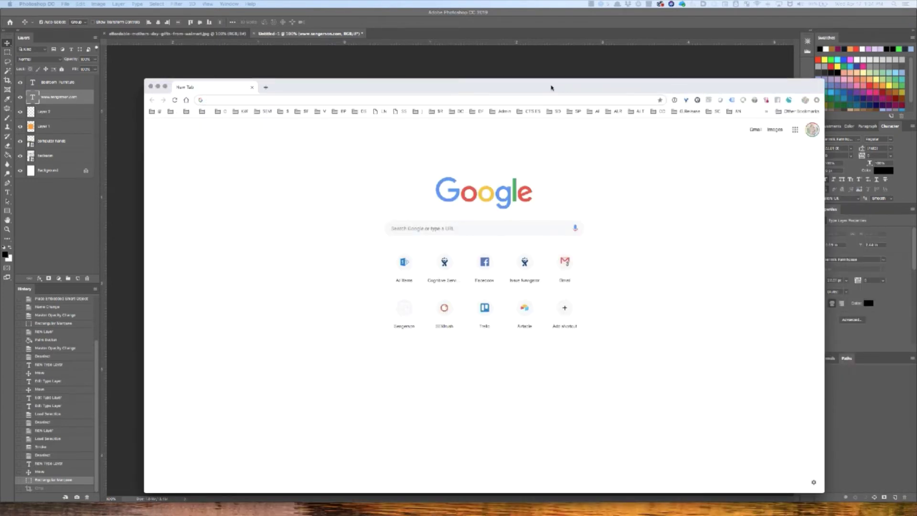
{"action": "type", "text": "best image size"}
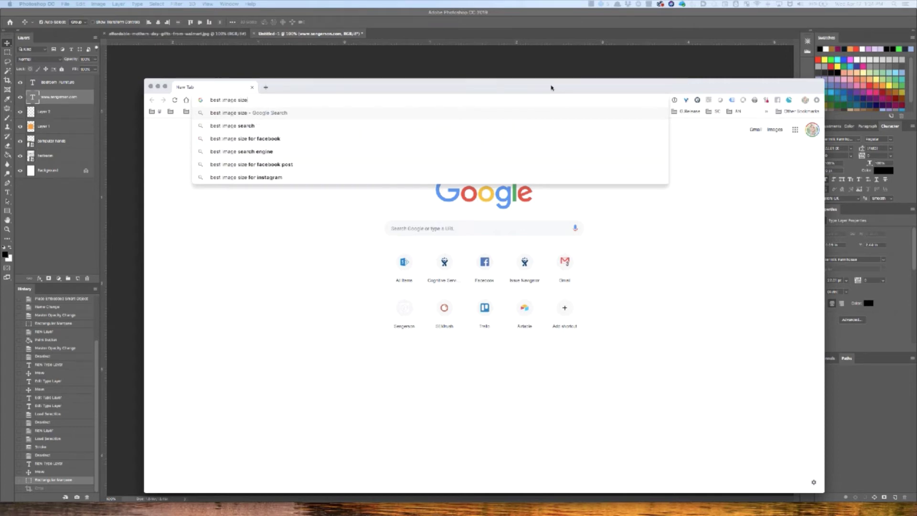
{"action": "type", "text": " for facebook cover"}
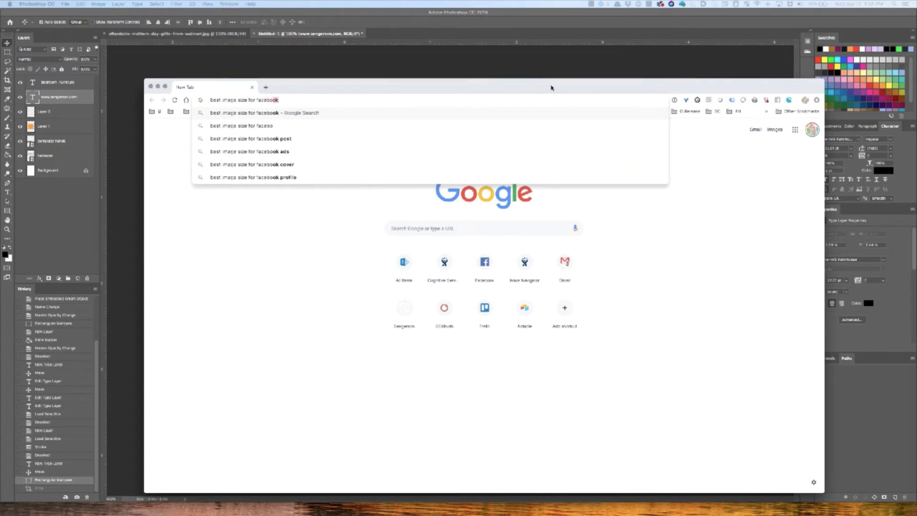
{"action": "key", "text": "Return"}
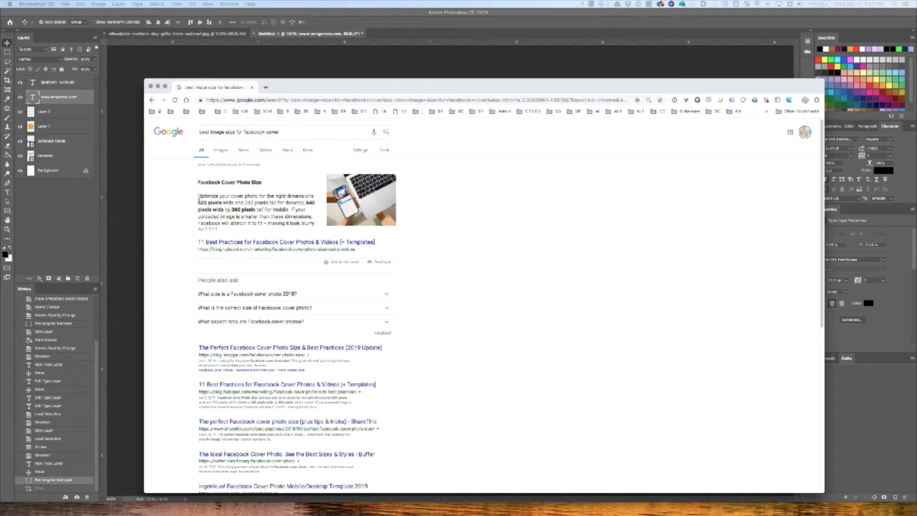
{"action": "left_click_drag", "start_coordinate": [199, 202], "coordinate": [275, 203]}
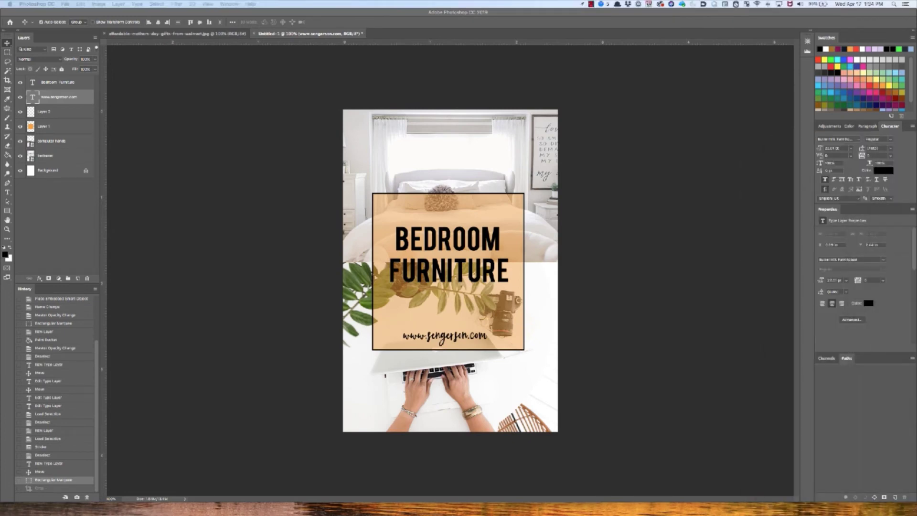
Create a new document 820 pixels wide and 312 pixels high with a resolution of 240 pixels/inch
{"action": "left_click", "coordinate": [65, 4]}
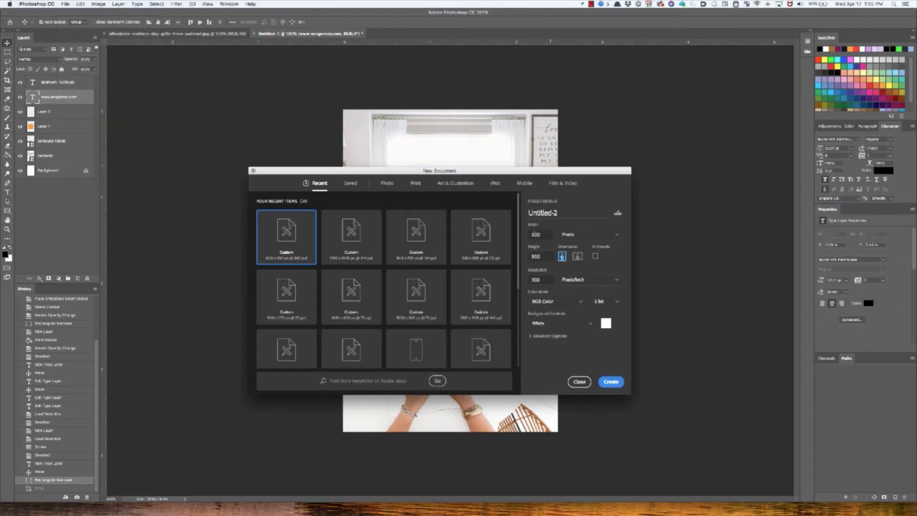
{"action": "type", "text": "6"}
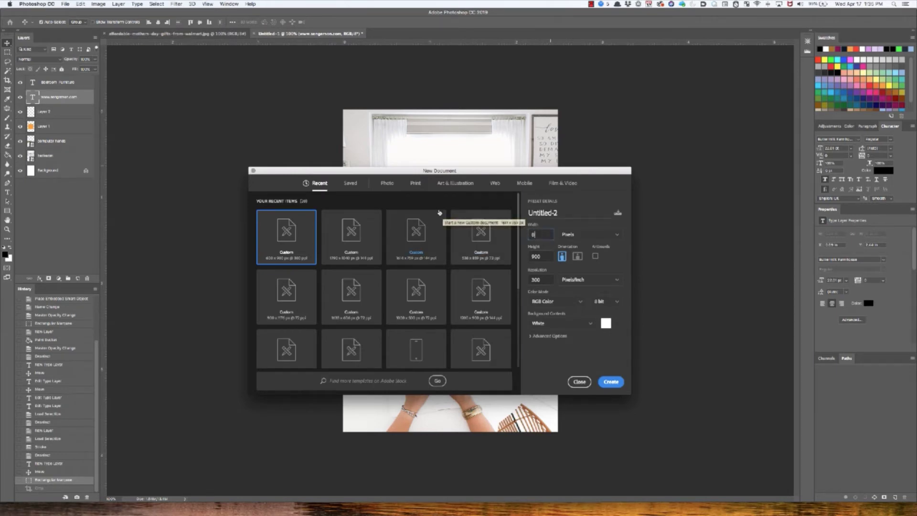
{"action": "type", "text": "20"}
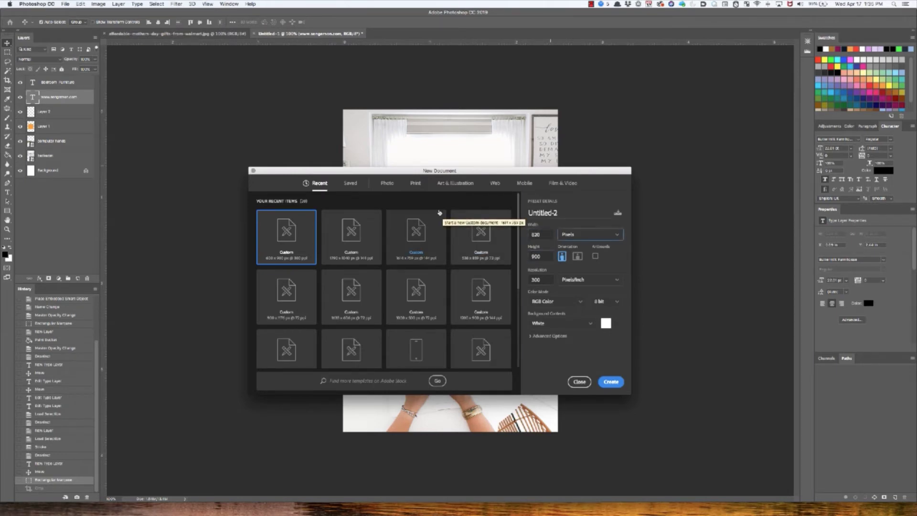
{"action": "key", "text": "Tab"}
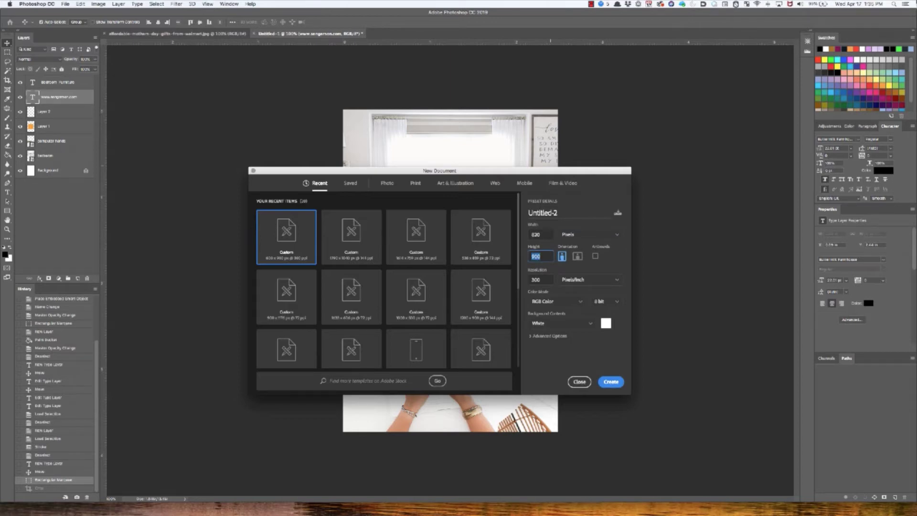
{"action": "type", "text": "312"}
{"action": "key", "text": "Tab"}
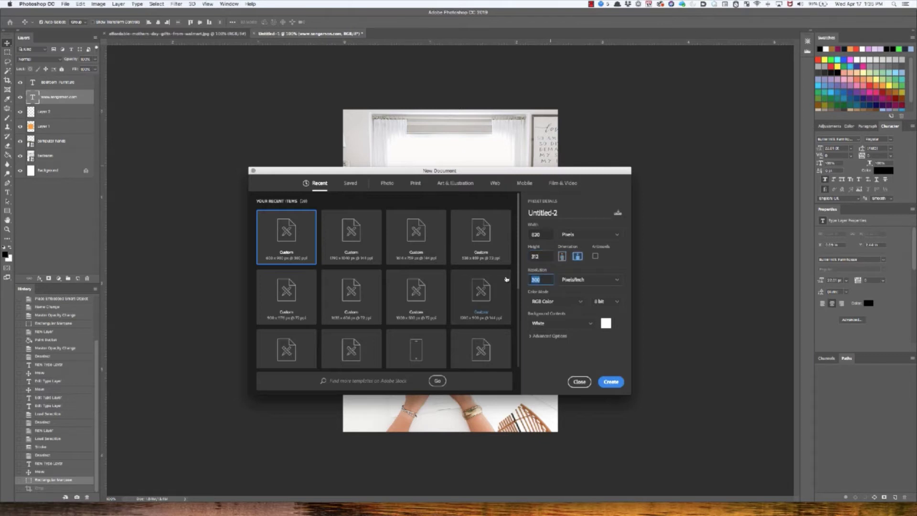
{"action": "type", "text": "240"}
{"action": "left_click", "coordinate": [609, 381]}
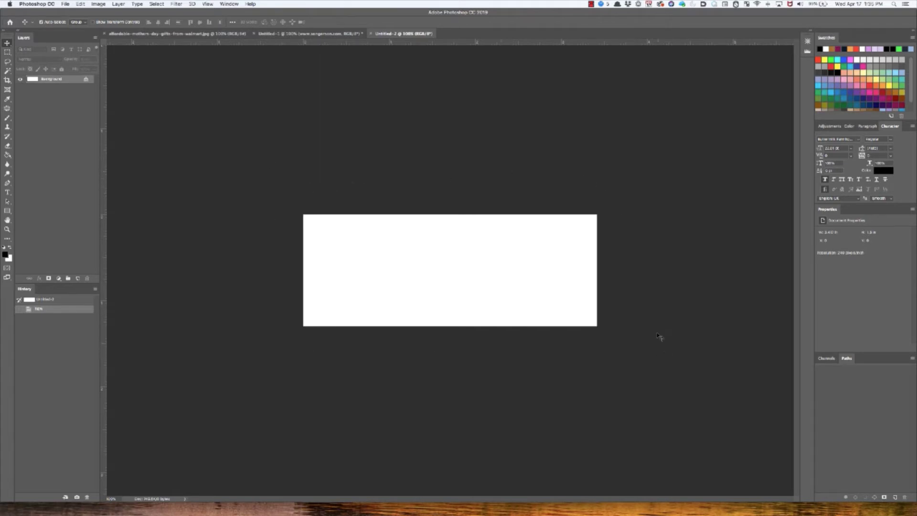
Return to the "Bedroom Furniture" collage document and clear its rectangular selection
{"action": "left_click", "coordinate": [159, 498]}
{"action": "left_click", "coordinate": [330, 34]}
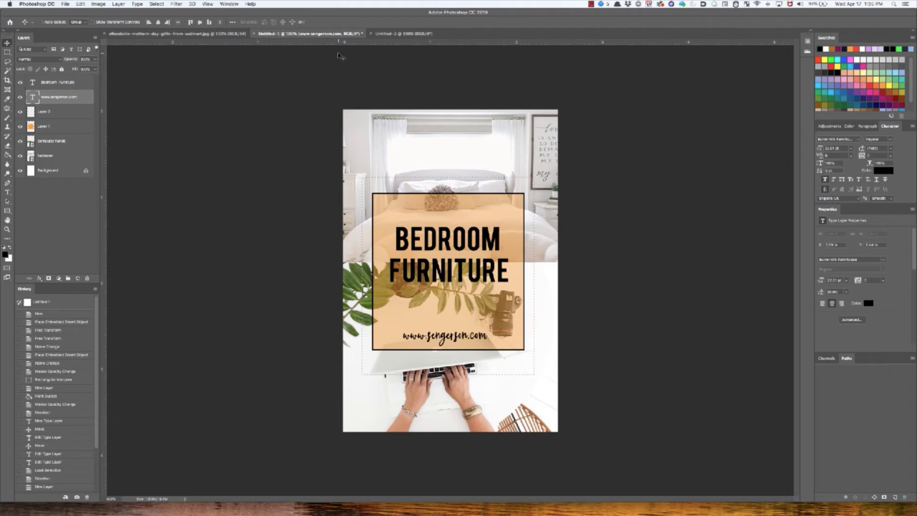
{"action": "key", "text": "super+d"}
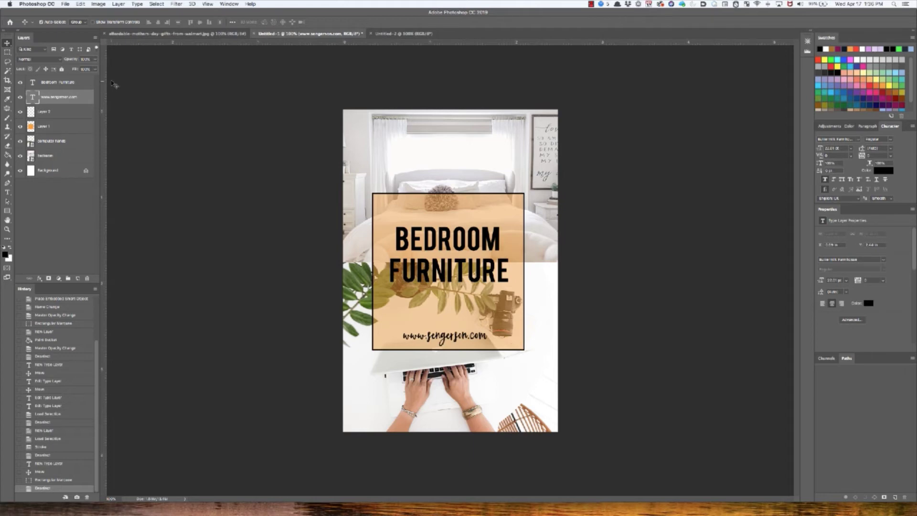
Open the collage in Save for Web and set the format to JPEG with quality 100
{"action": "left_click", "coordinate": [64, 4]}
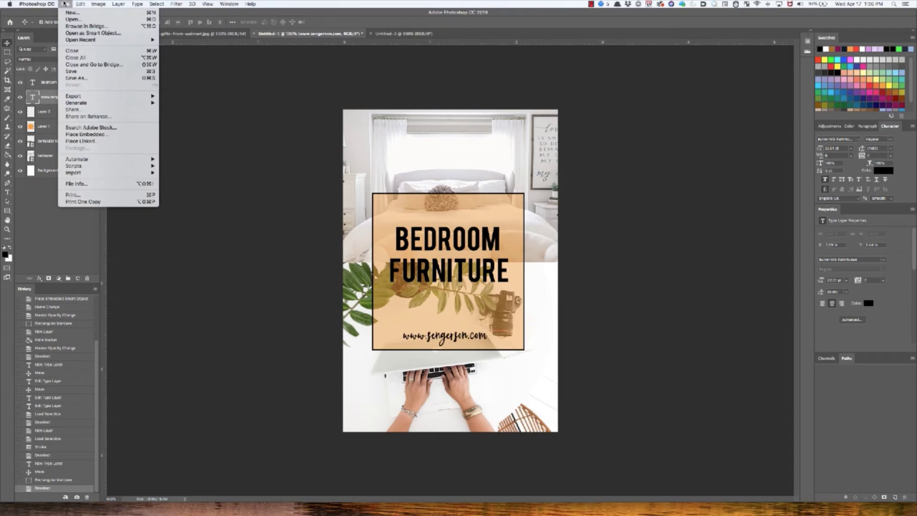
{"action": "mouse_move", "coordinate": [96, 96]}
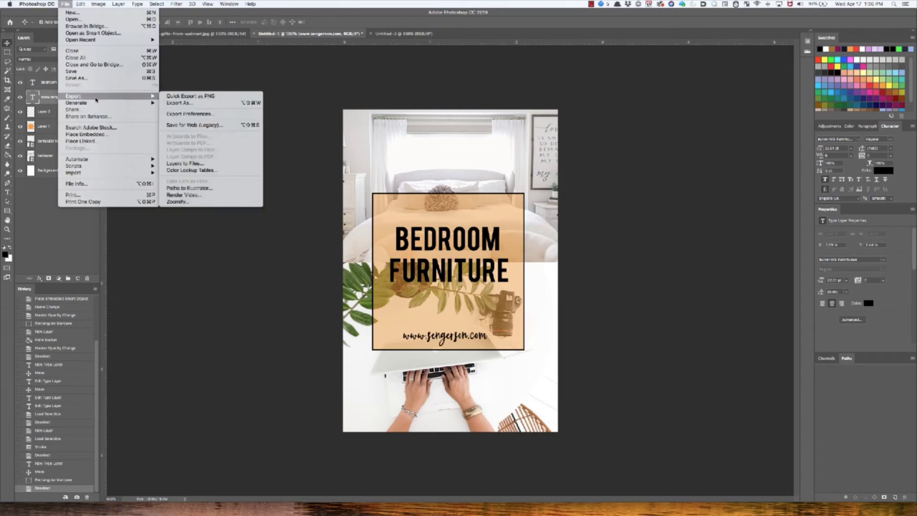
{"action": "left_click", "coordinate": [232, 125]}
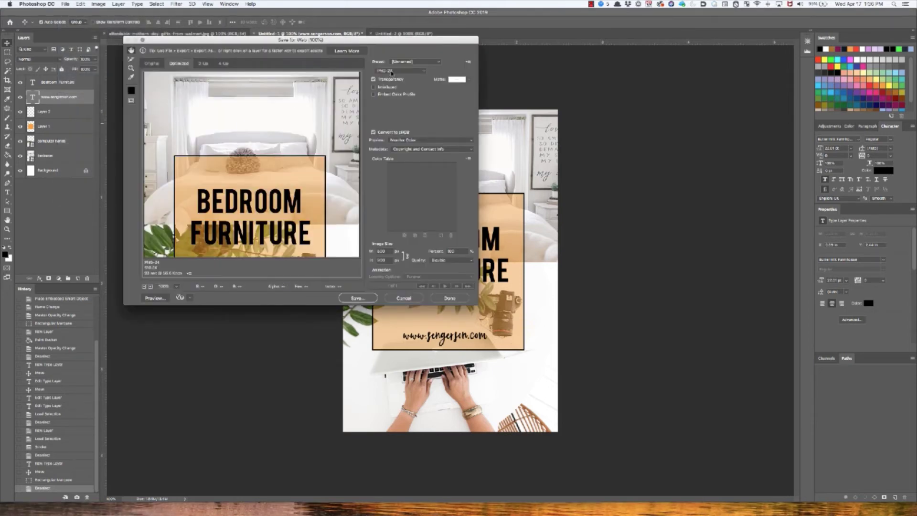
{"action": "left_click", "coordinate": [392, 71]}
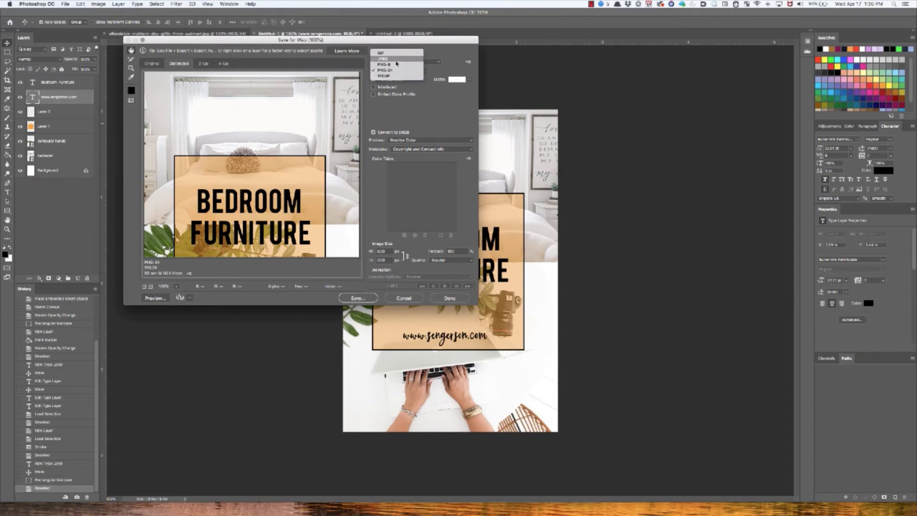
{"action": "left_click", "coordinate": [396, 59]}
{"action": "left_click", "coordinate": [398, 79]}
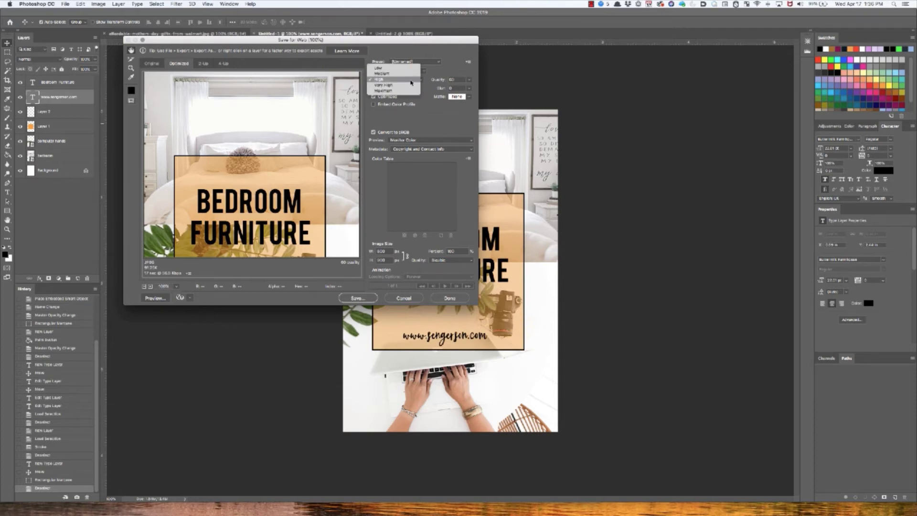
{"action": "left_click", "coordinate": [410, 80]}
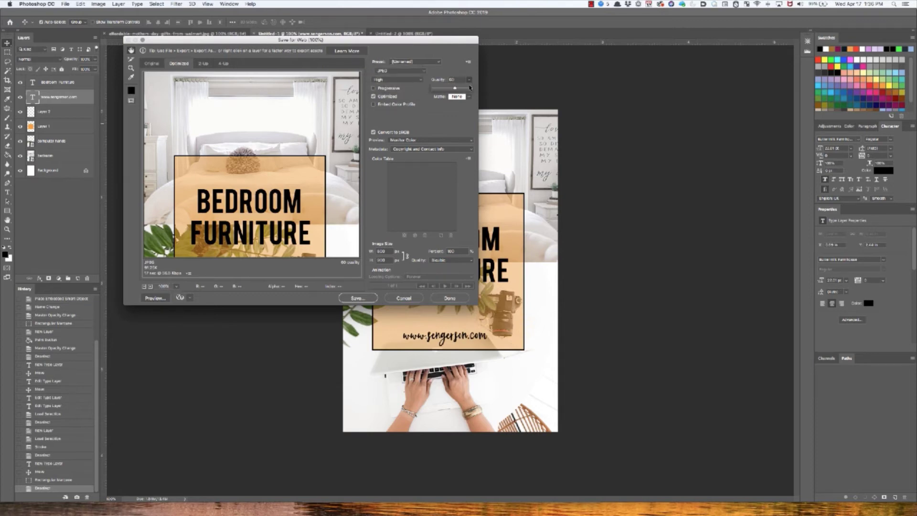
{"action": "left_click", "coordinate": [466, 83]}
{"action": "left_click_drag", "start_coordinate": [449, 94], "coordinate": [470, 90]}
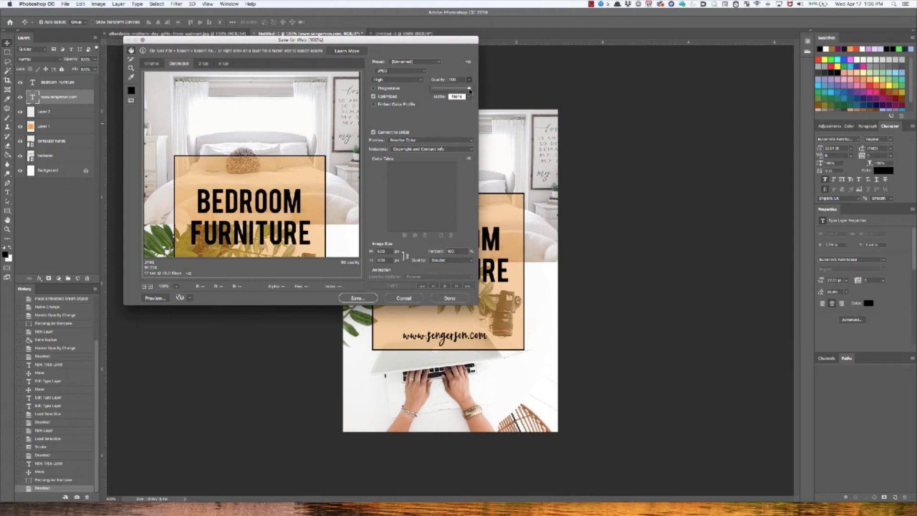
{"action": "left_click", "coordinate": [462, 61]}
Set the size/download-time estimate to 2 Mbps and save the optimized JPEG of the collage
{"action": "left_click", "coordinate": [189, 274]}
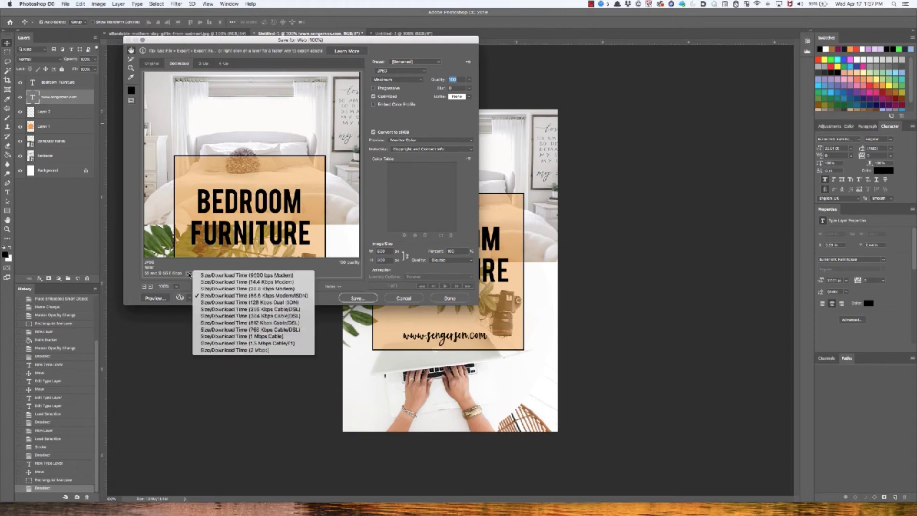
{"action": "left_click", "coordinate": [263, 351]}
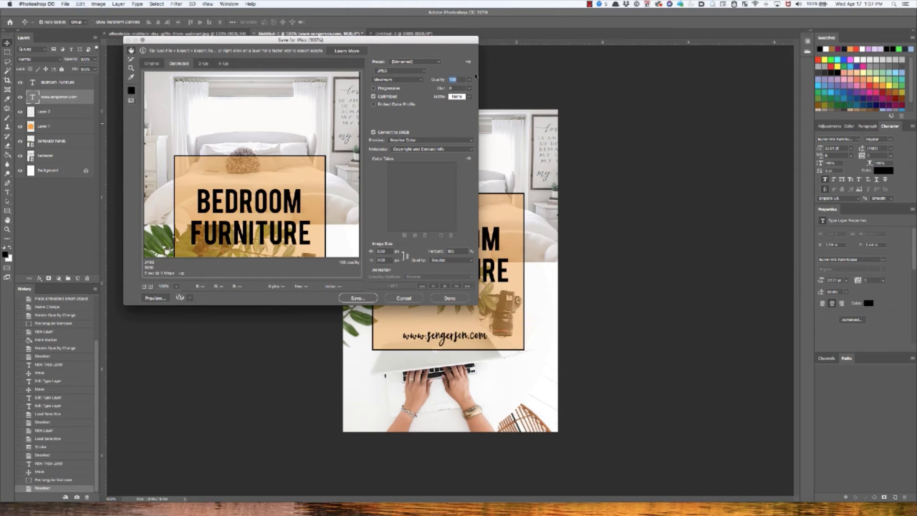
{"action": "left_click_drag", "start_coordinate": [469, 79], "coordinate": [470, 88]}
{"action": "left_click", "coordinate": [367, 300]}
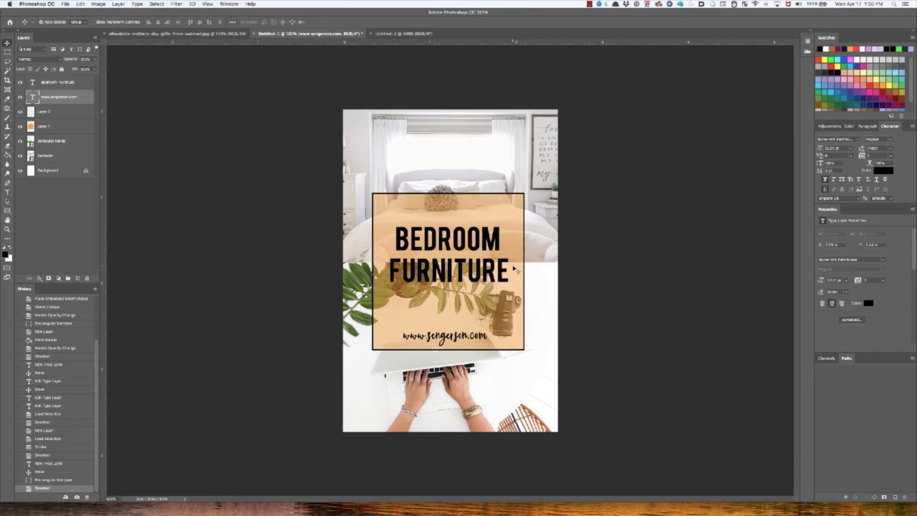
Hide the collage's two text layers, border layer and orange box layer, and show them again to check the title box elements
{"action": "left_click", "coordinate": [397, 35]}
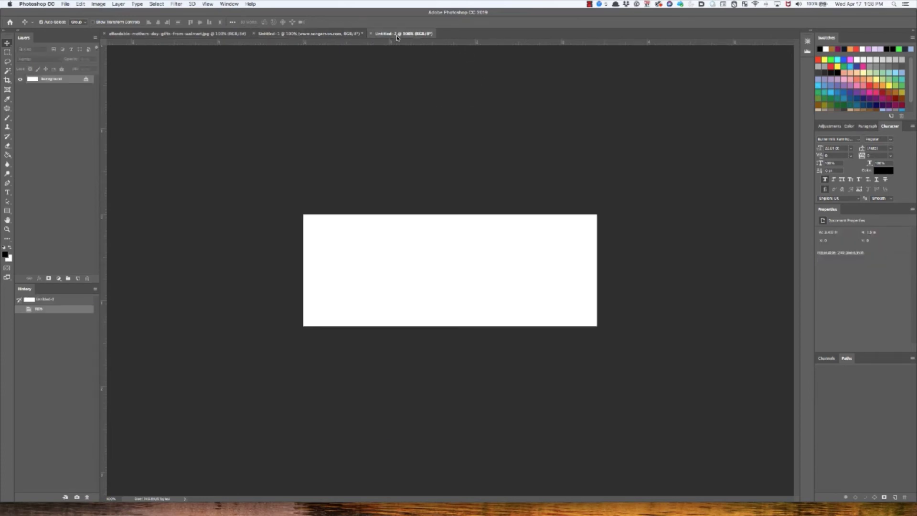
{"action": "left_click", "coordinate": [315, 36]}
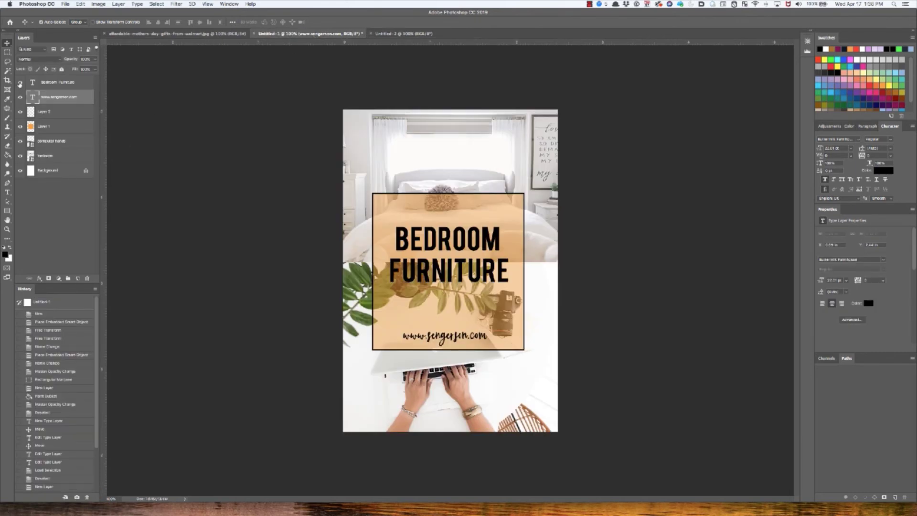
{"action": "left_click_drag", "start_coordinate": [20, 83], "coordinate": [20, 140]}
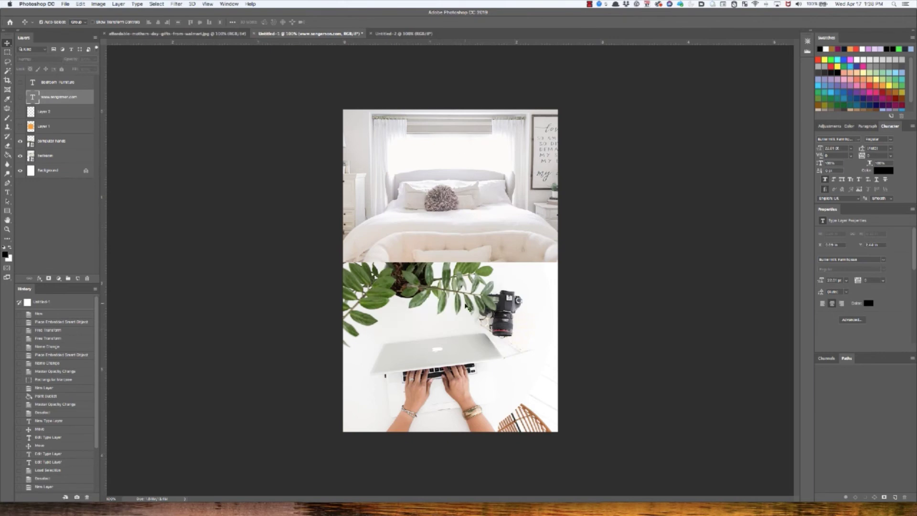
{"action": "left_click_drag", "start_coordinate": [20, 83], "coordinate": [21, 137]}
Copy the two text layers, the border layer and the orange box layer together from the collage into the blank banner document
{"action": "left_click", "coordinate": [54, 86]}
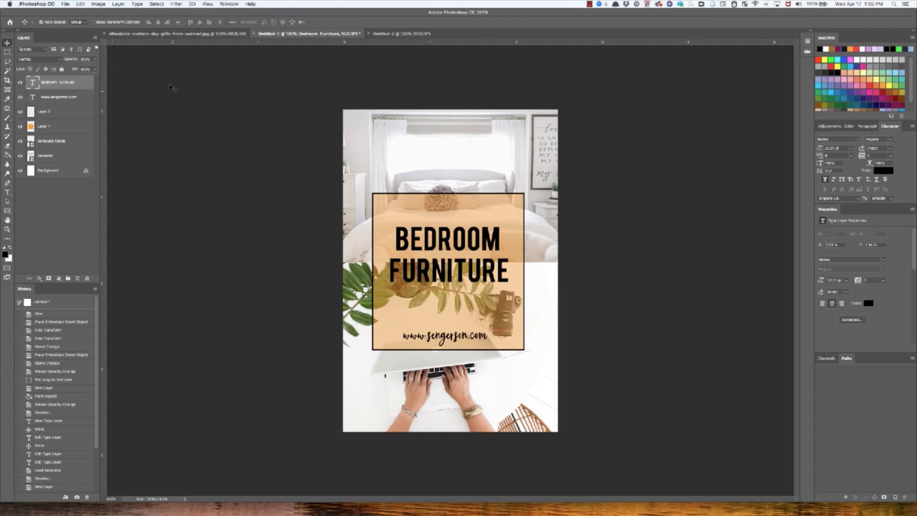
{"action": "left_click", "coordinate": [401, 34]}
{"action": "left_click", "coordinate": [308, 34]}
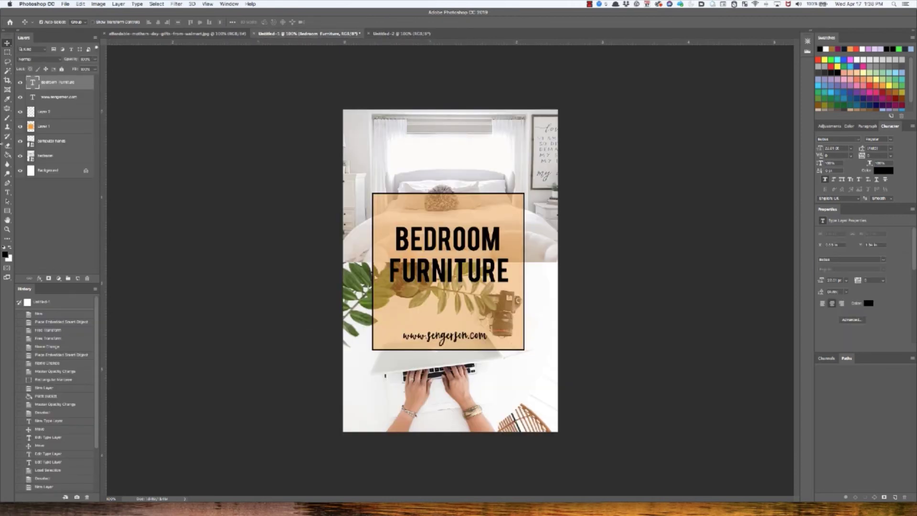
{"action": "left_click", "coordinate": [54, 128], "text": "shift"}
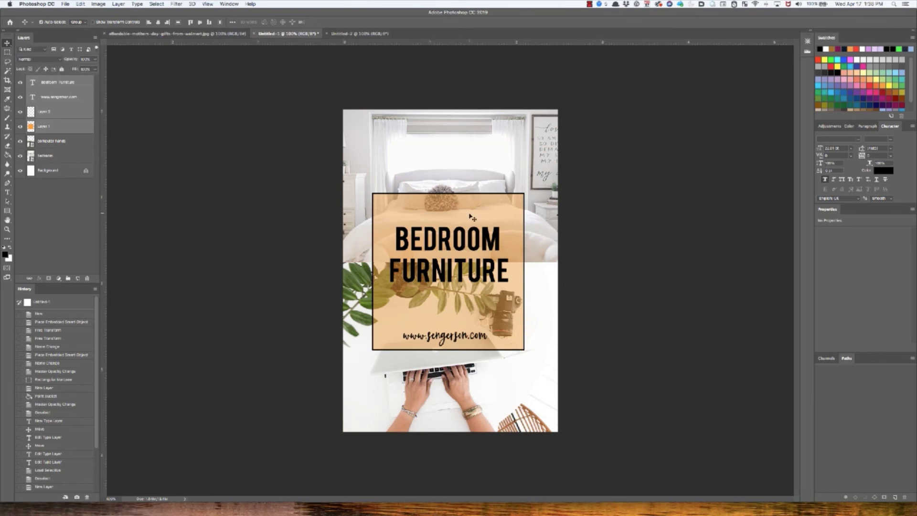
{"action": "left_click_drag", "start_coordinate": [435, 282], "coordinate": [369, 37]}
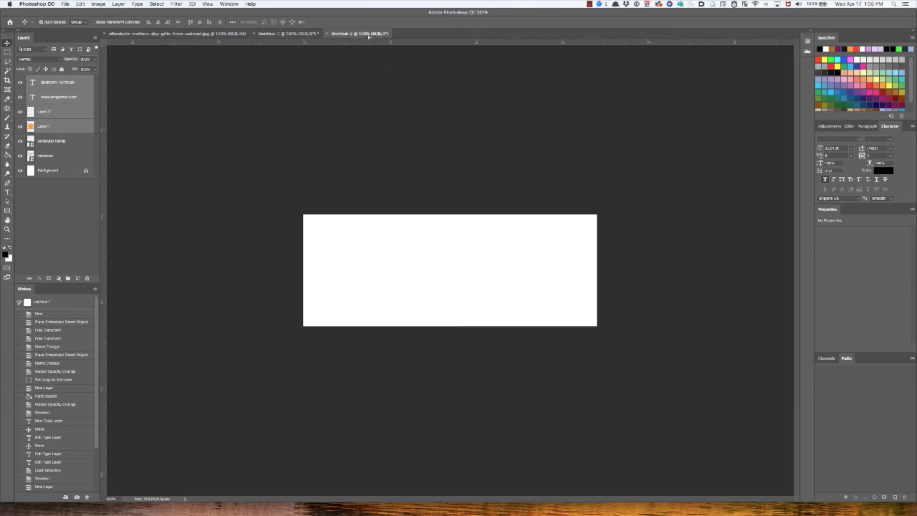
{"action": "left_click_drag", "start_coordinate": [411, 265], "coordinate": [413, 266]}
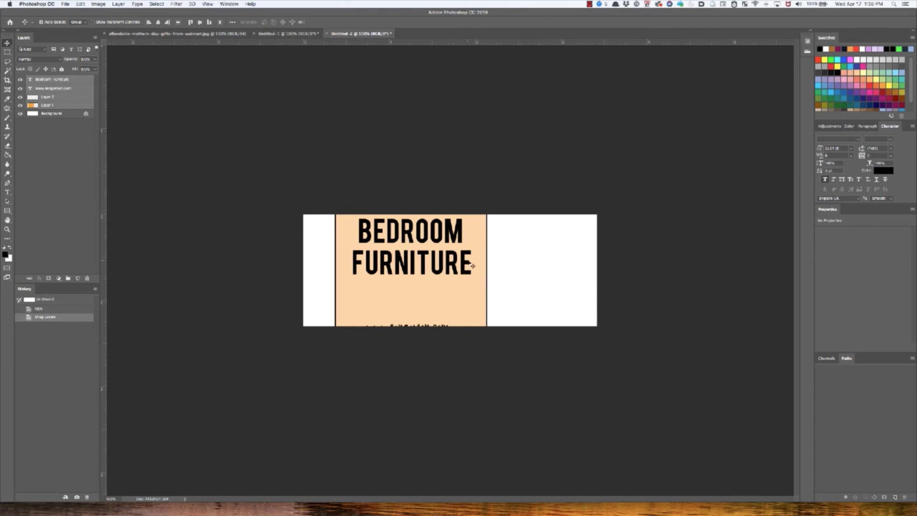
Scale the copied title box and its text down proportionally to fit the banner's height and center it on the canvas
{"action": "key", "text": "super+t"}
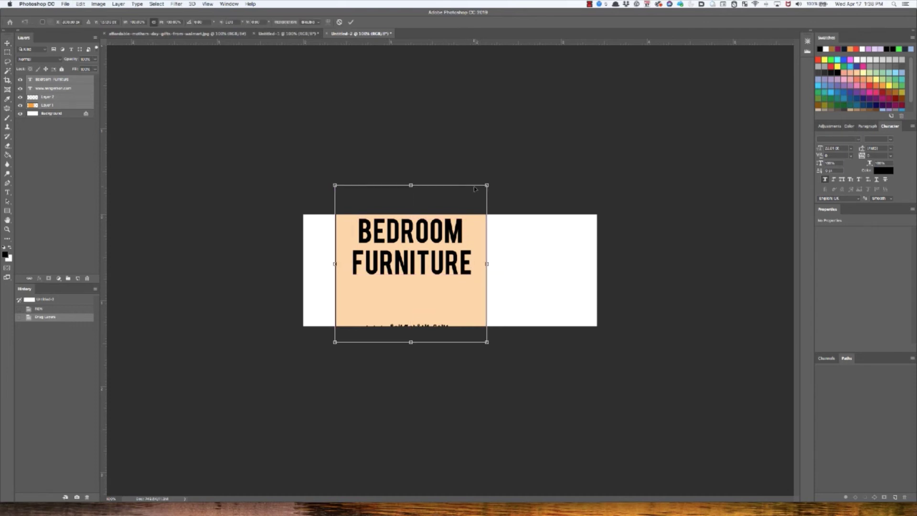
{"action": "left_click_drag", "start_coordinate": [490, 182], "coordinate": [484, 250]}
{"action": "left_click", "coordinate": [351, 22]}
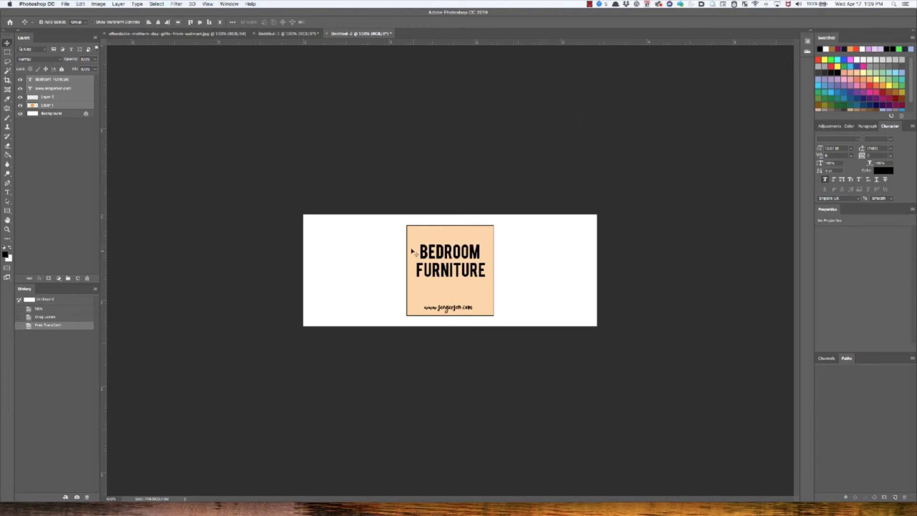
Save the layered Pinterest collage in Photoshop format under the name "bedroom furniture ideas pinterest"
{"action": "left_click", "coordinate": [294, 34]}
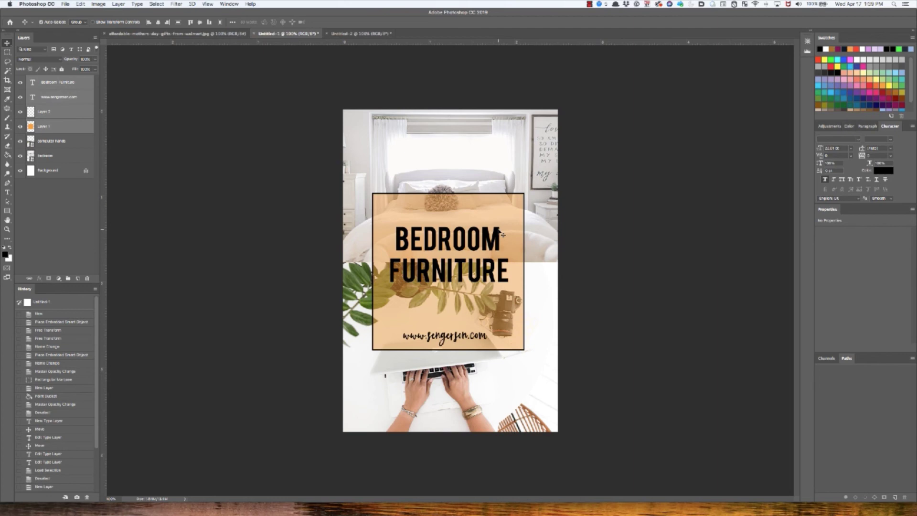
{"action": "left_click", "coordinate": [65, 4]}
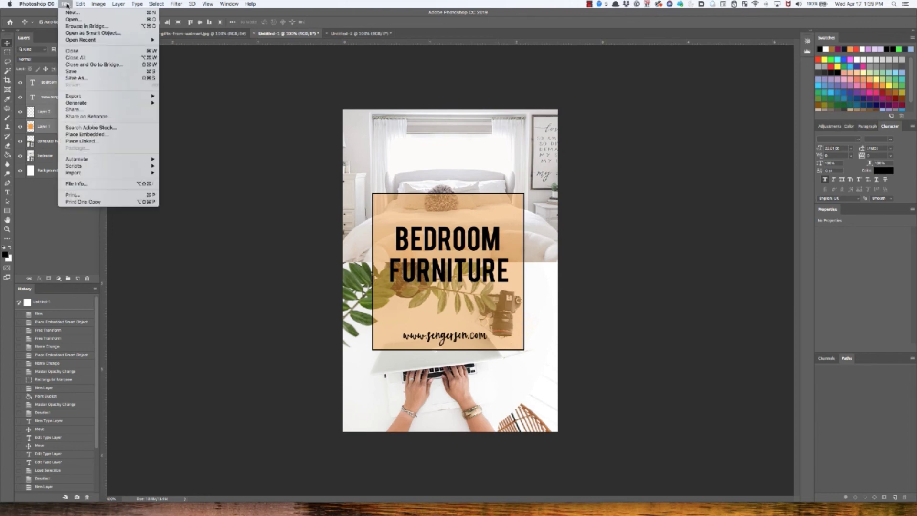
{"action": "left_click", "coordinate": [82, 79]}
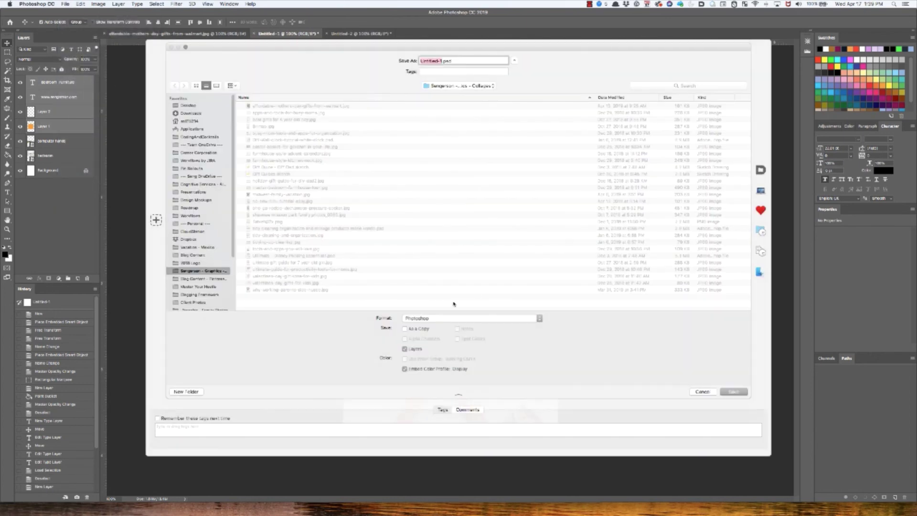
{"action": "left_click", "coordinate": [457, 60]}
{"action": "left_click_drag", "start_coordinate": [442, 61], "coordinate": [386, 52]}
{"action": "type", "text": "bedroom furniture ideas pinterest"}
{"action": "key", "text": "Return"}
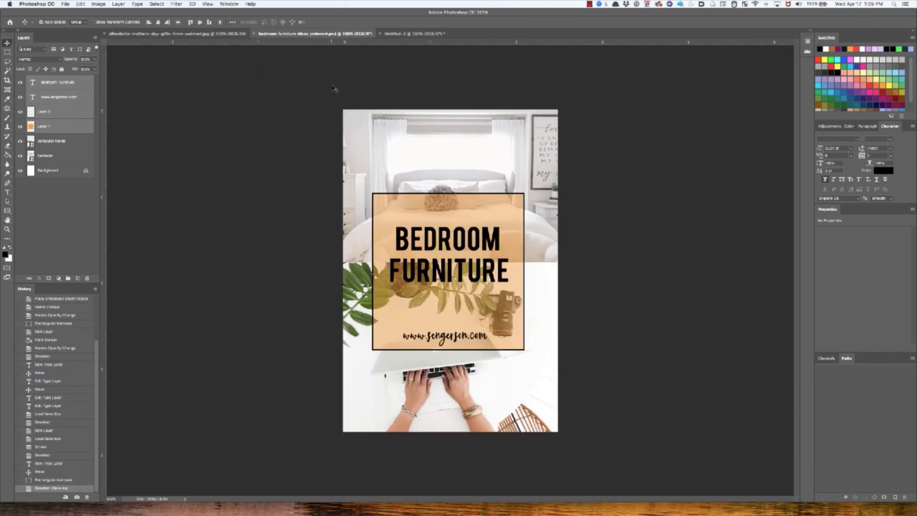